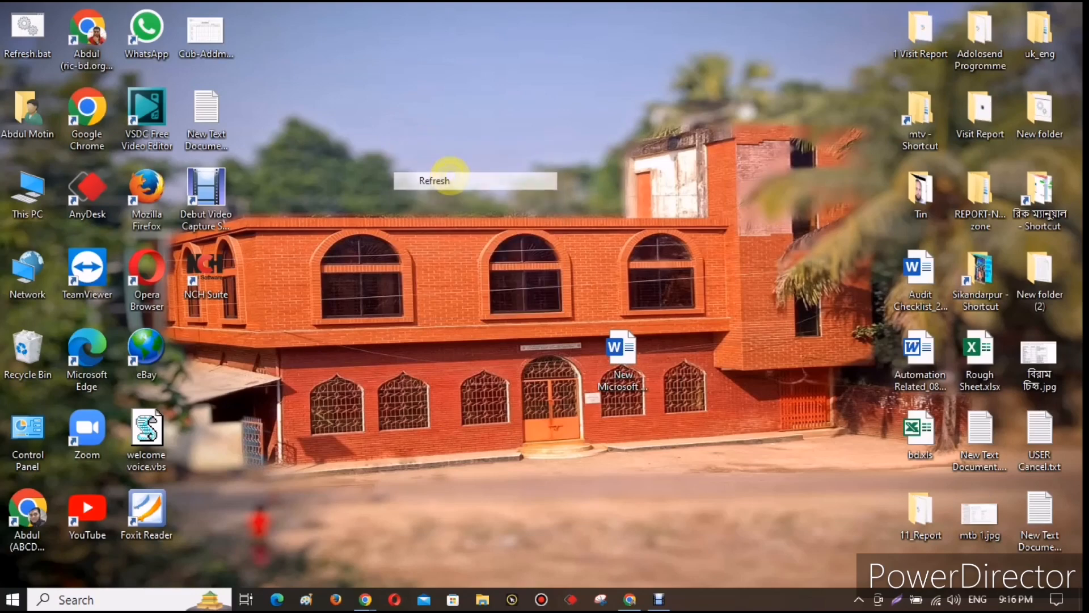
pyautogui.rightClick(446, 155)
pyautogui.click(468, 203)
pyautogui.rightClick(408, 153)
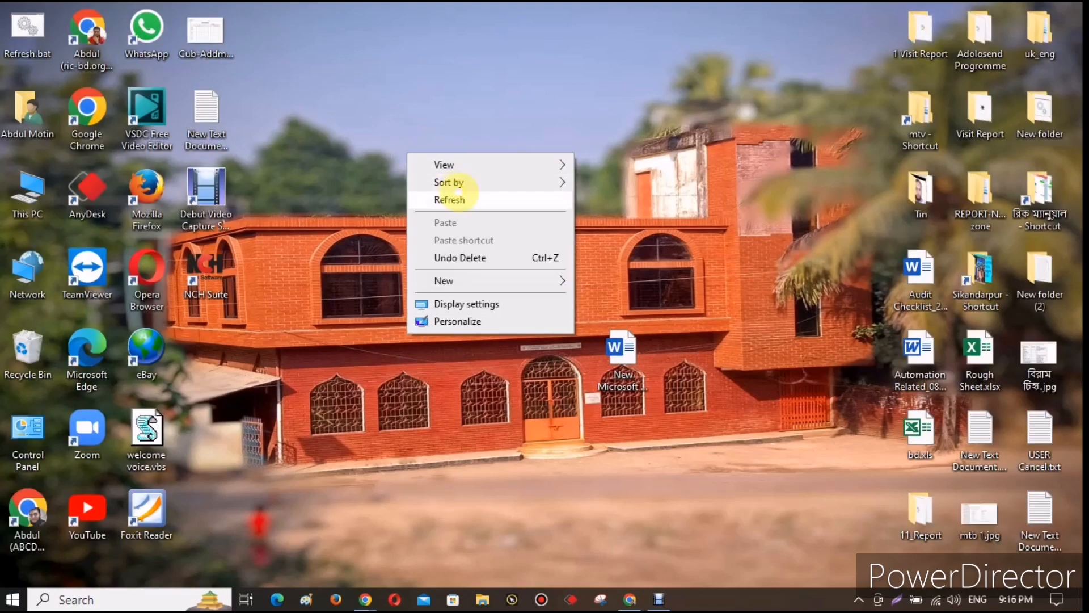
pyautogui.click(454, 200)
pyautogui.rightClick(397, 159)
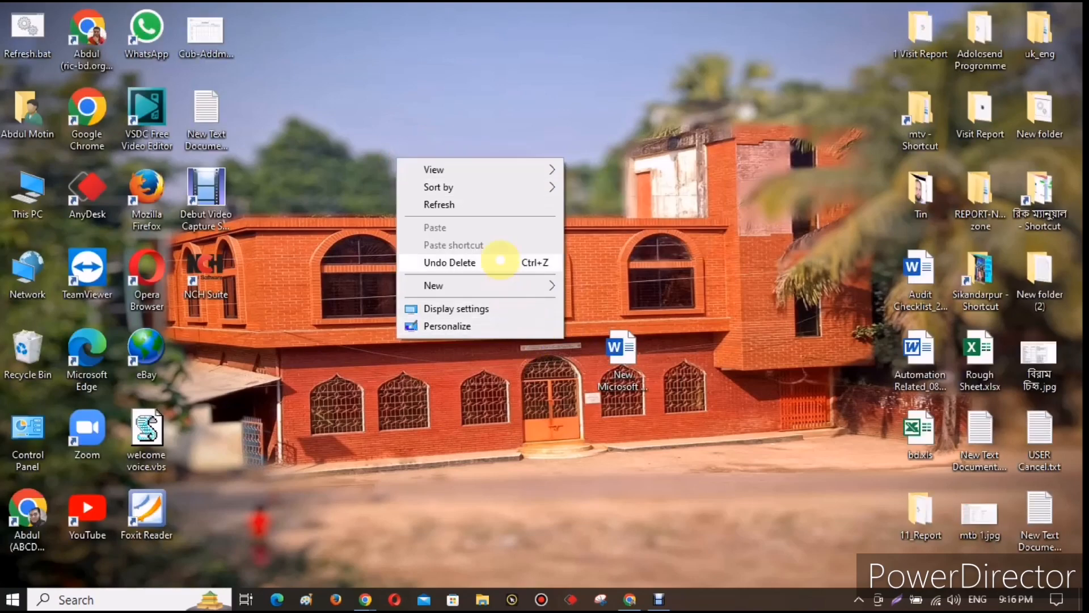
pyautogui.click(496, 204)
# - Open New Microsoft Word Document.docx from the desktop and dismiss the licence notice
pyautogui.click(618, 347)
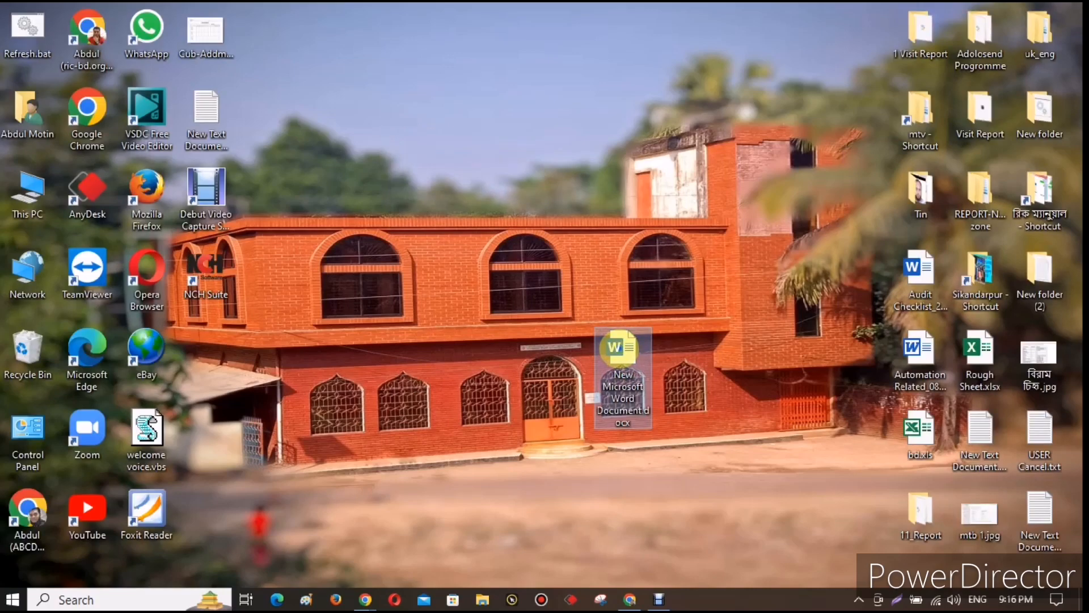
pyautogui.doubleClick(619, 347)
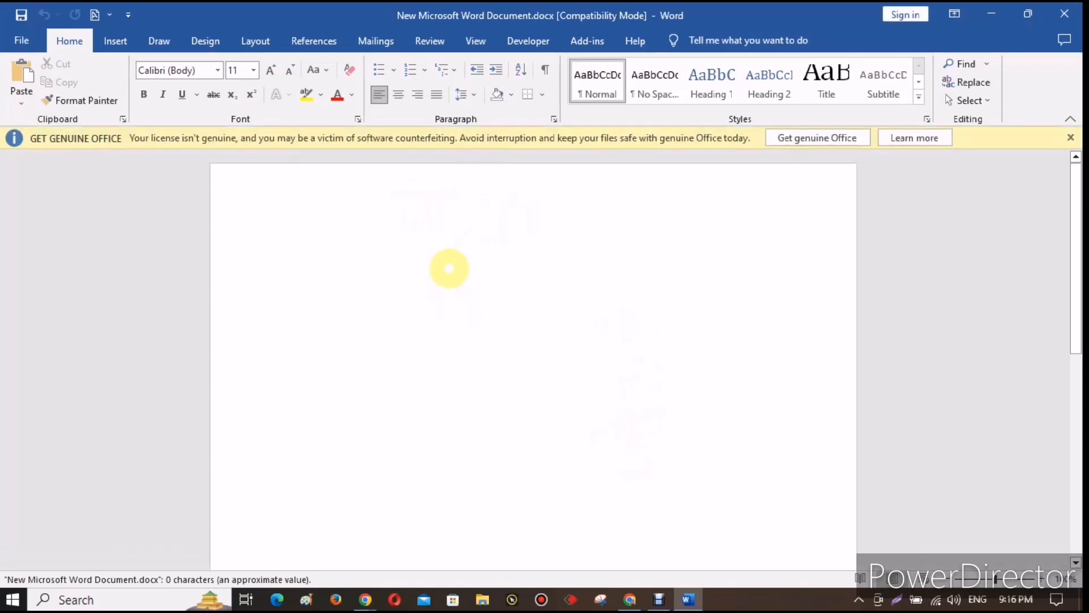
pyautogui.click(1070, 137)
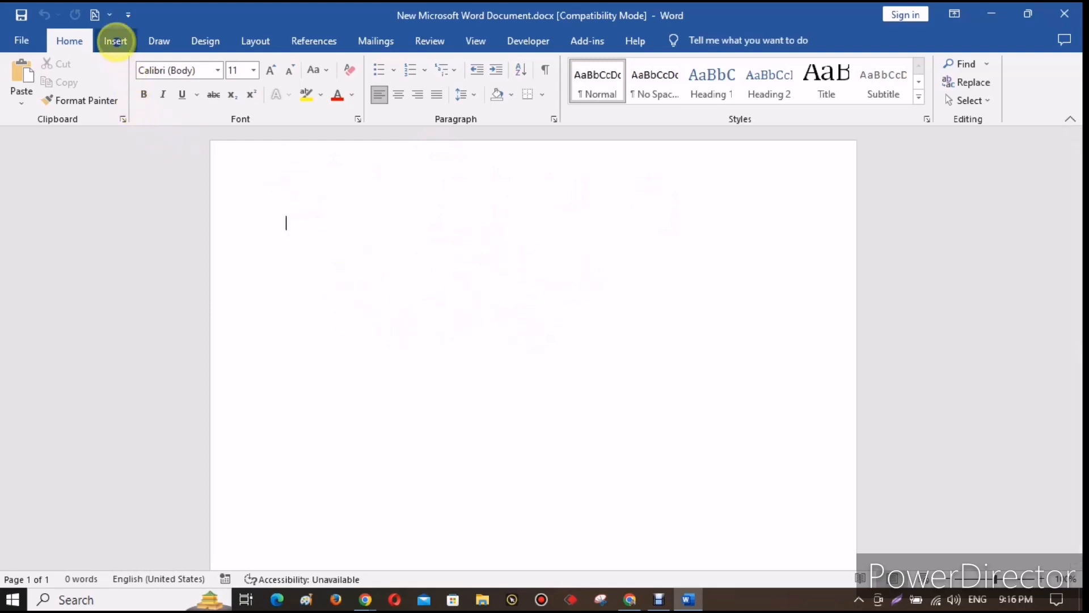
# - Insert a table with three columns and six rows into the blank document
pyautogui.click(115, 41)
pyautogui.click(114, 93)
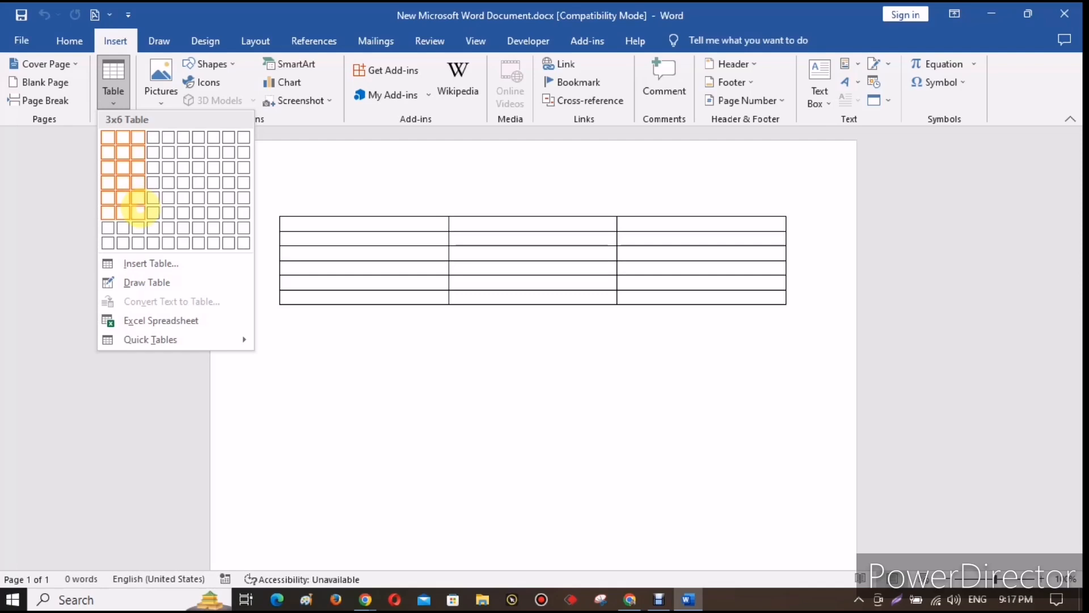
pyautogui.click(139, 211)
pyautogui.click(488, 418)
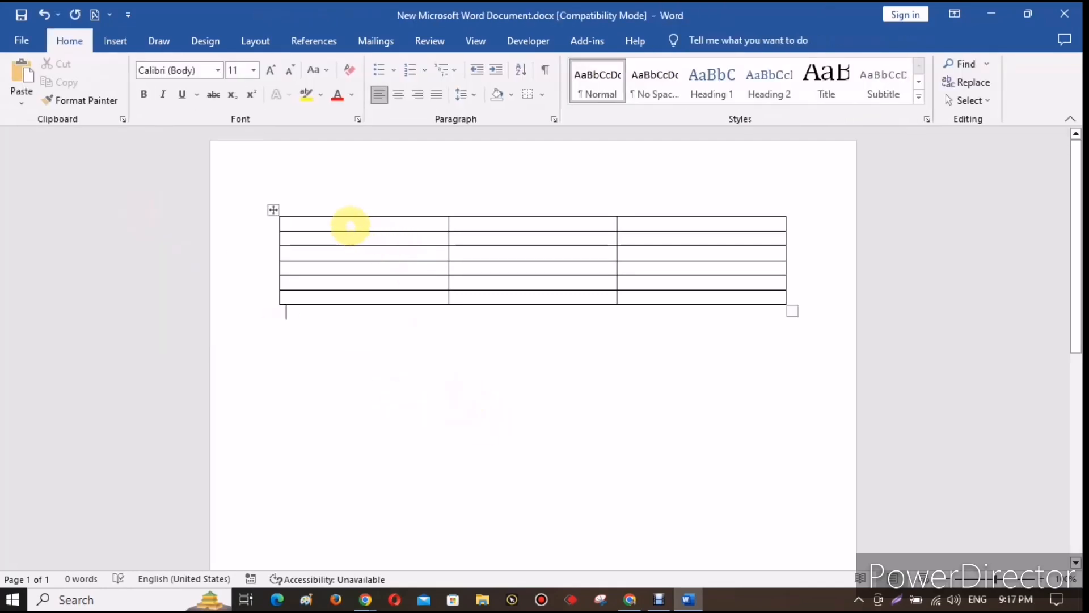
# - Merge the three cells of the table's first row into one cell
pyautogui.moveTo(351, 226); pyautogui.dragTo(687, 226)
pyautogui.rightClick(688, 225)
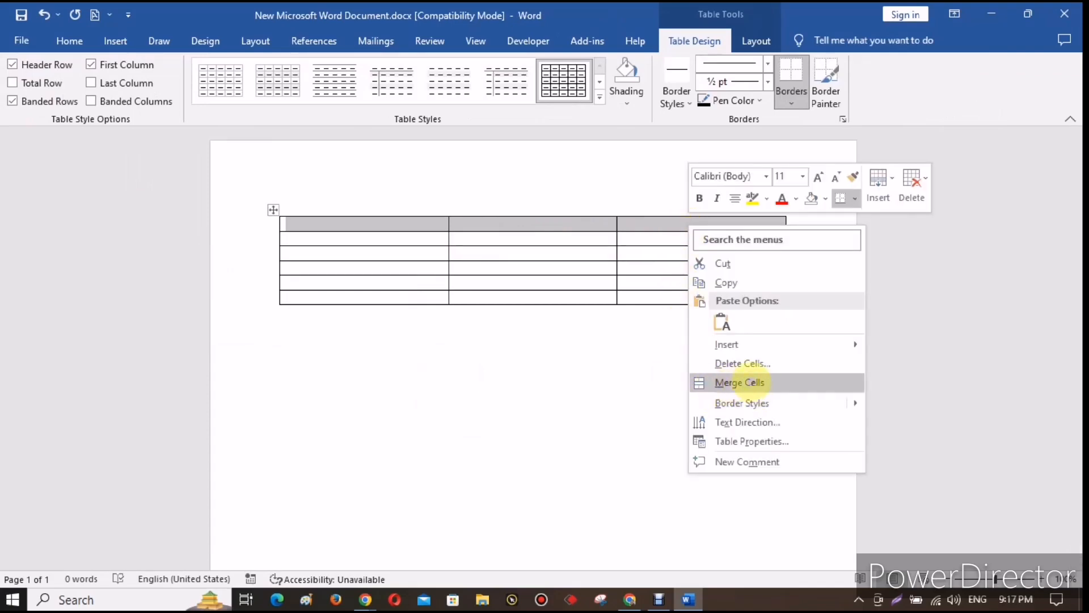
pyautogui.click(732, 382)
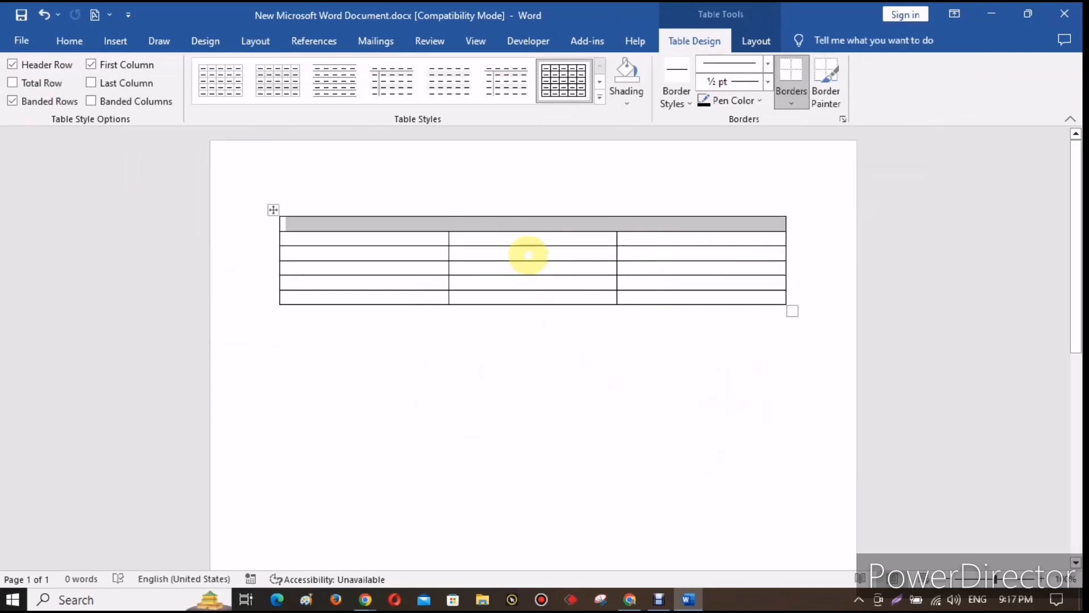
# - Enter the channel name as the title in the merged first row of the table
pyautogui.click(518, 224)
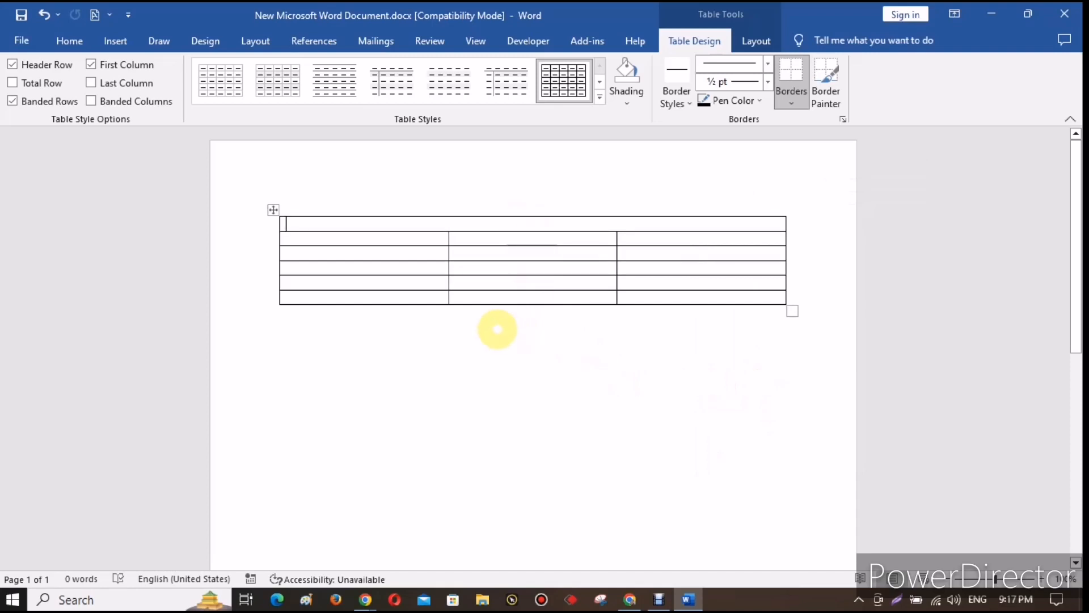
pyautogui.write('A')
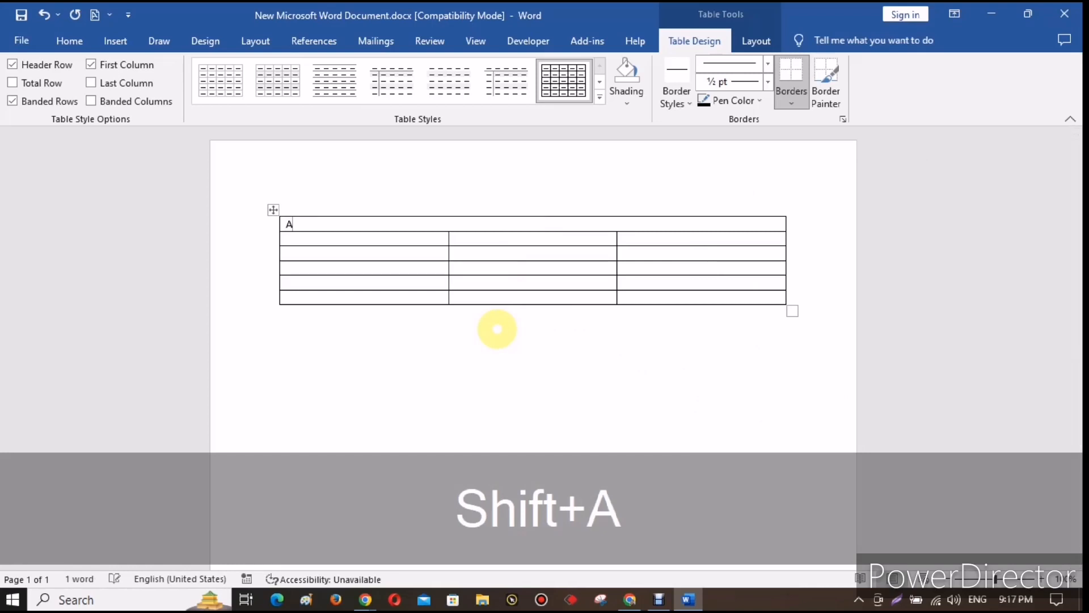
pyautogui.write('bdul Mo')
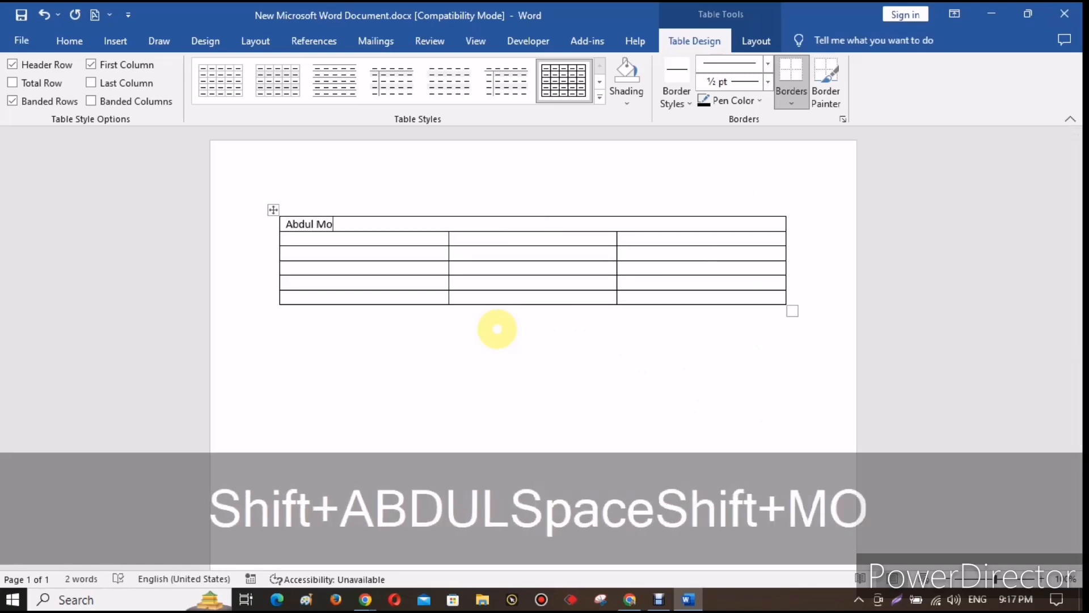
pyautogui.write('tin T')
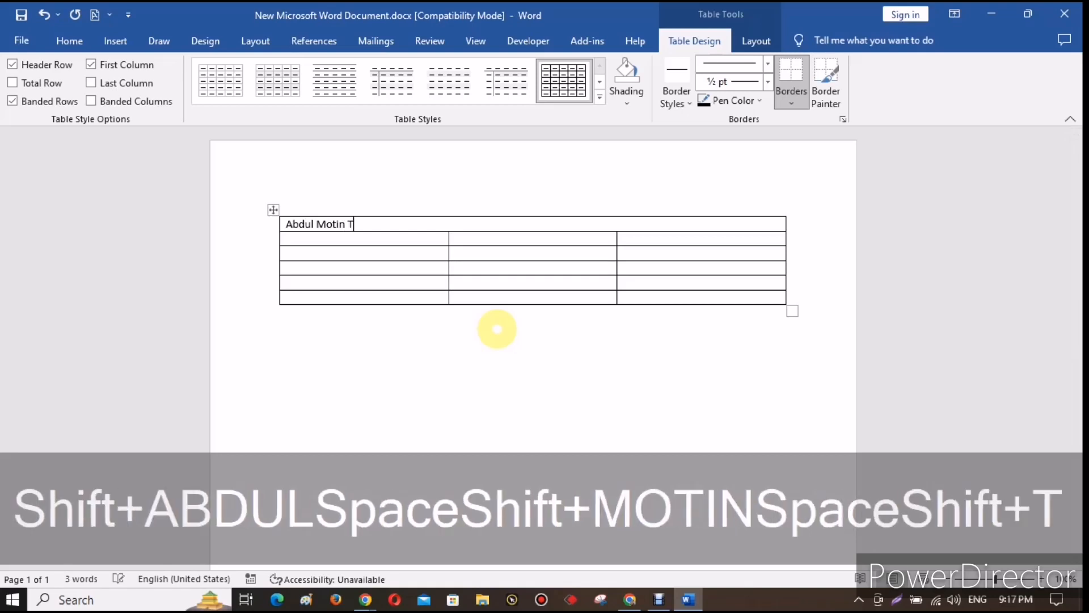
pyautogui.write('v')
pyautogui.click(456, 359)
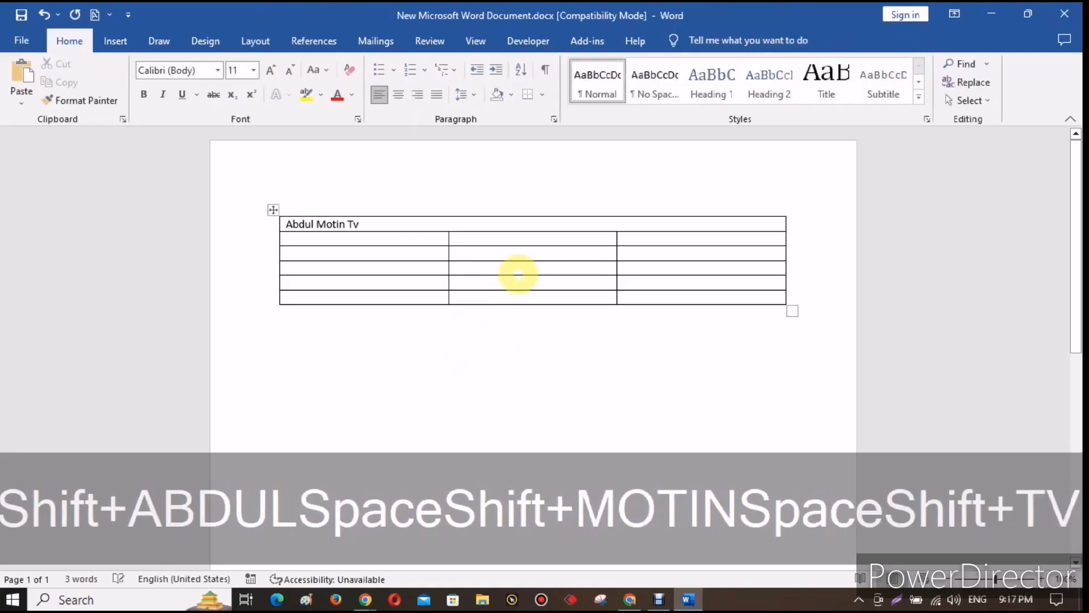
# - Centre the title horizontally in the merged first row
pyautogui.click(499, 226)
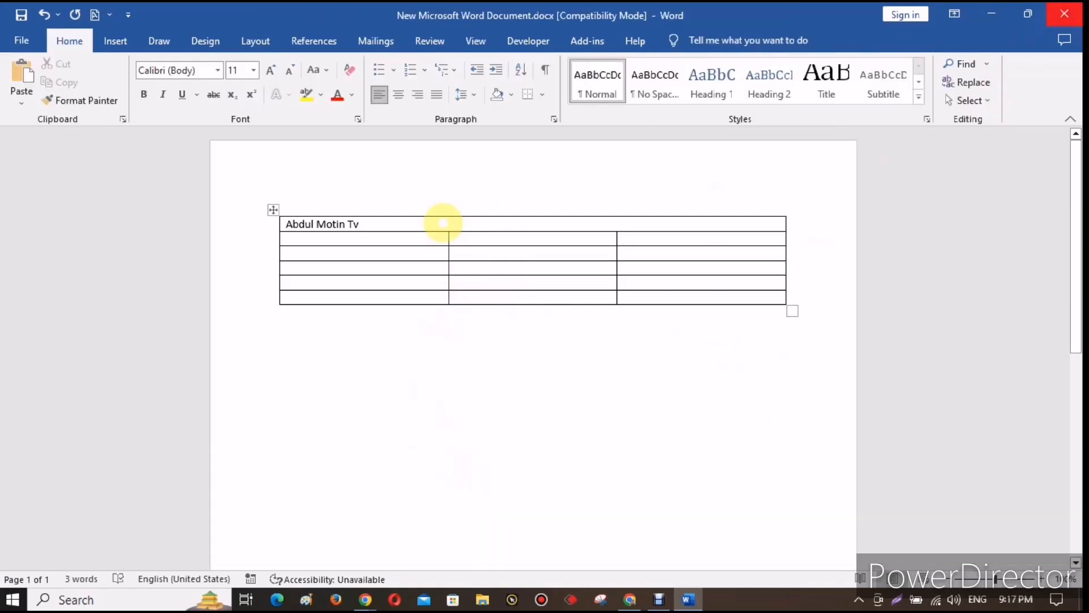
pyautogui.click(443, 222)
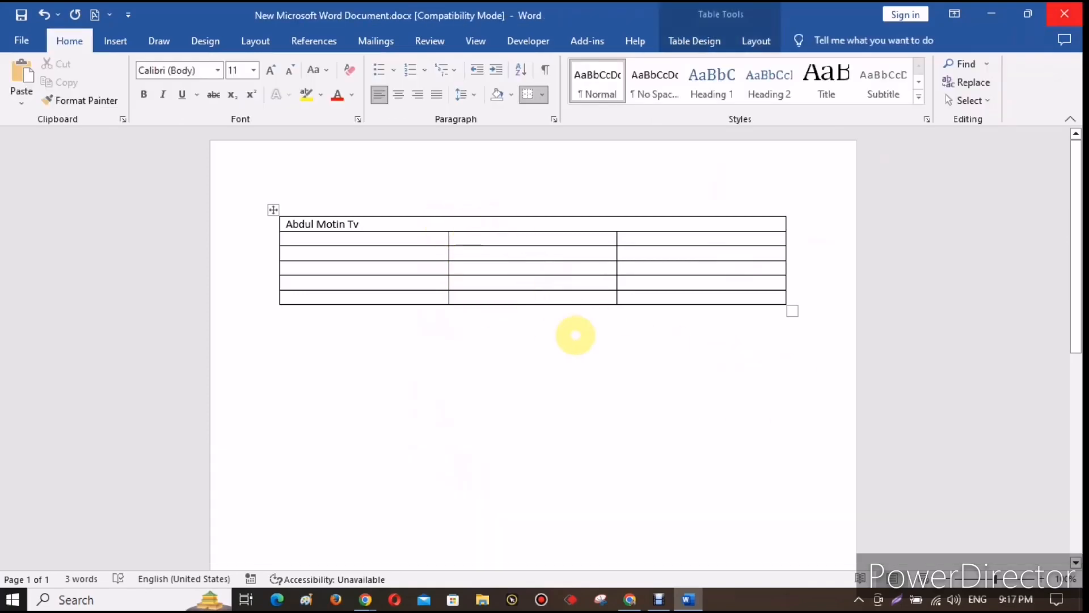
pyautogui.click(516, 238)
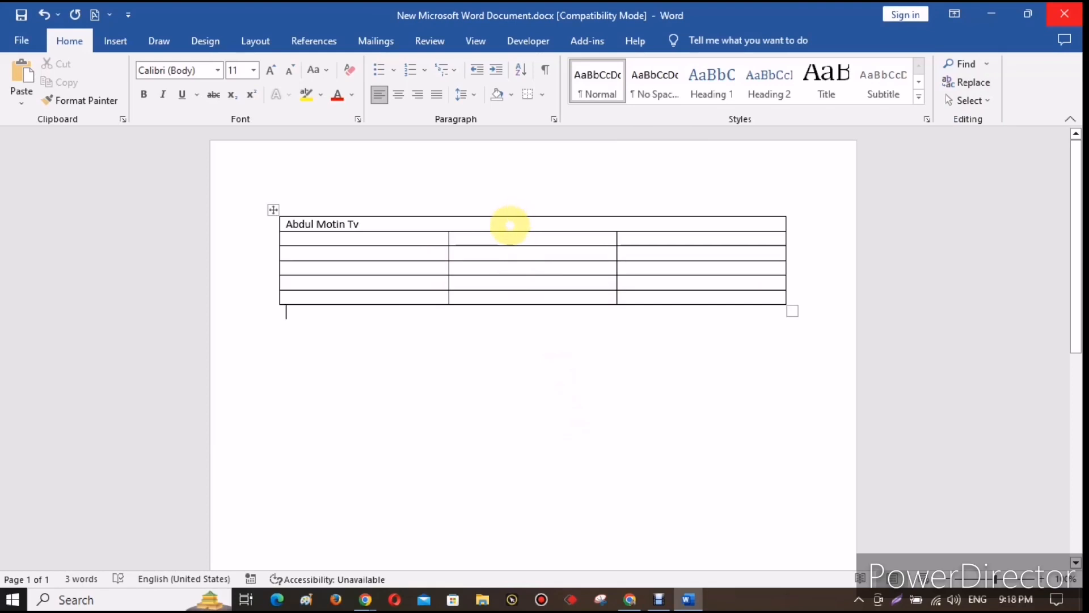
pyautogui.click(399, 94)
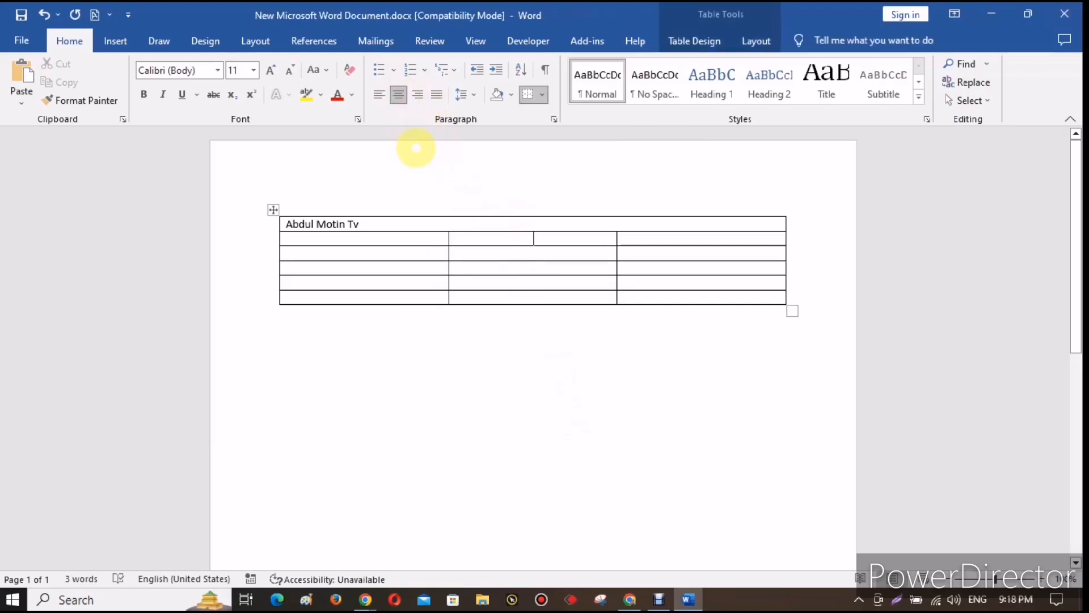
pyautogui.click(399, 94)
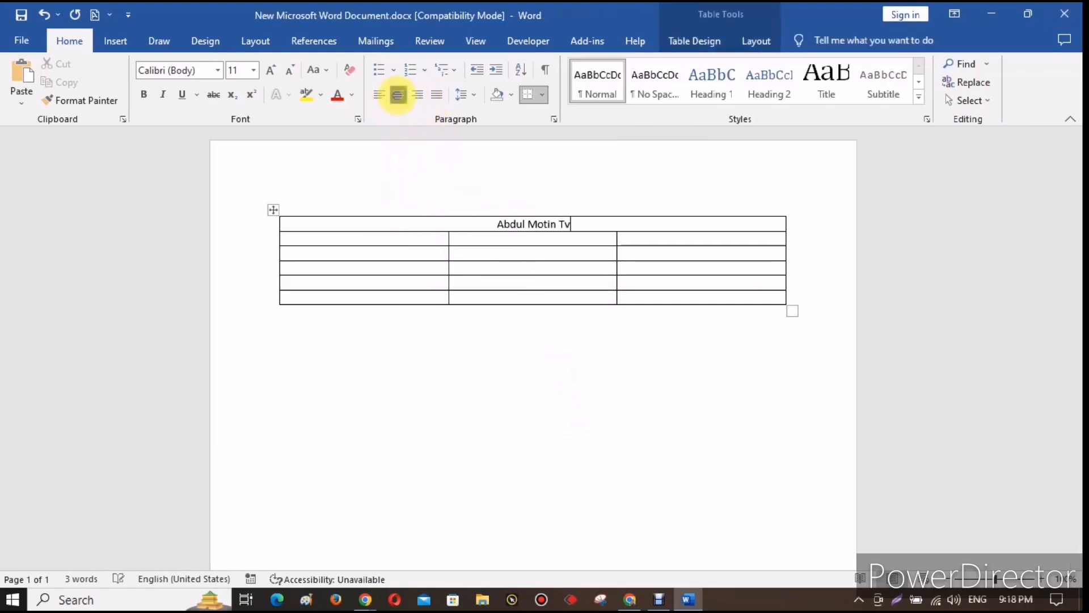
# - Enlarge the title text in the merged row by seven font size increments
pyautogui.moveTo(488, 224); pyautogui.dragTo(570, 223)
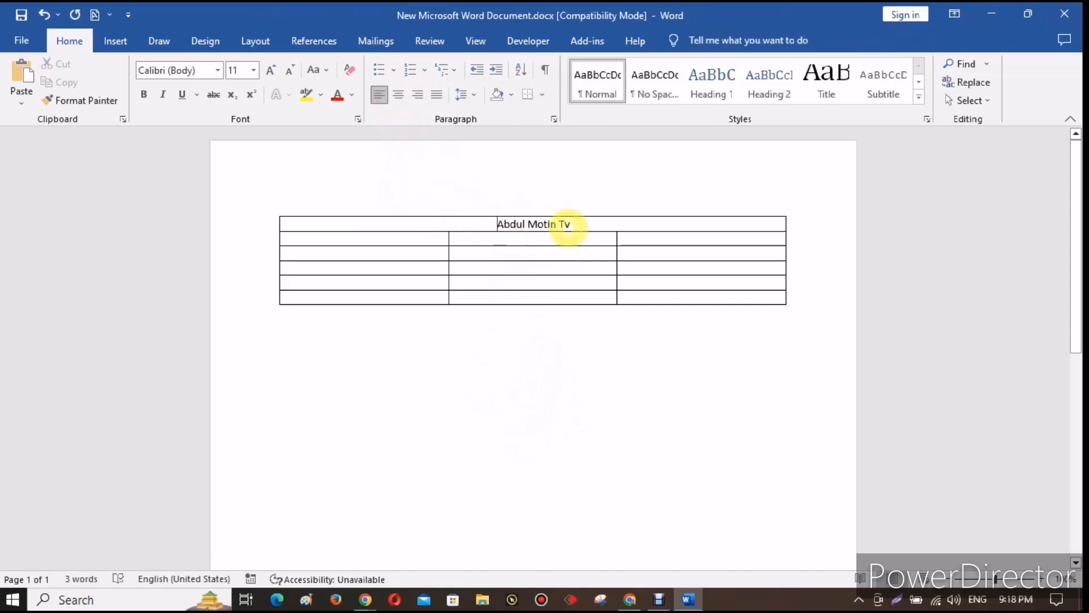
pyautogui.click(271, 69)
pyautogui.click(271, 69)
pyautogui.click(271, 69)
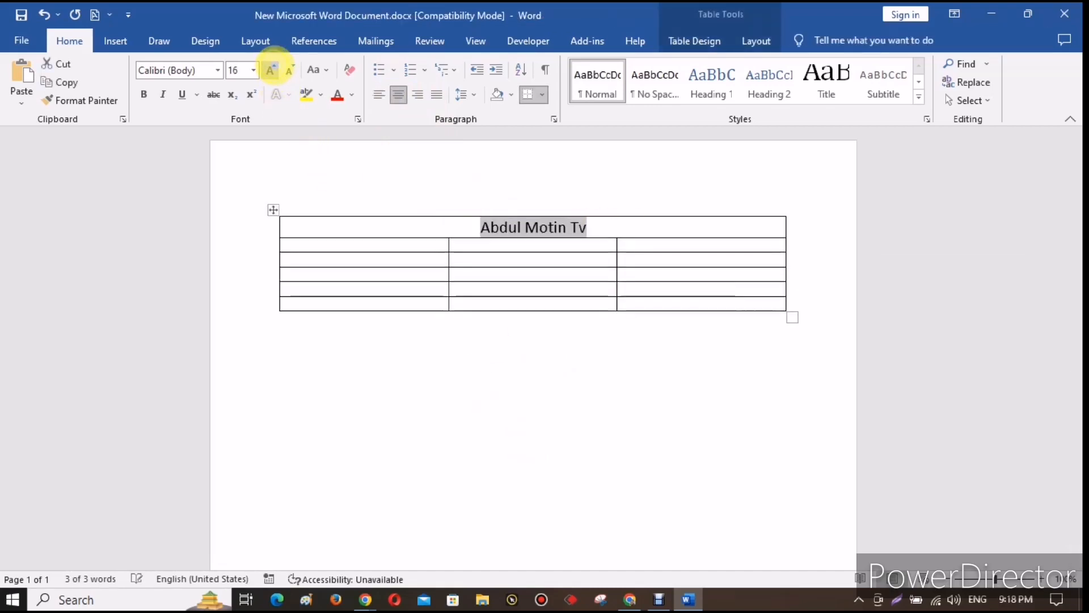
pyautogui.click(271, 70)
pyautogui.click(271, 69)
pyautogui.click(271, 69)
pyautogui.click(271, 70)
pyautogui.click(490, 442)
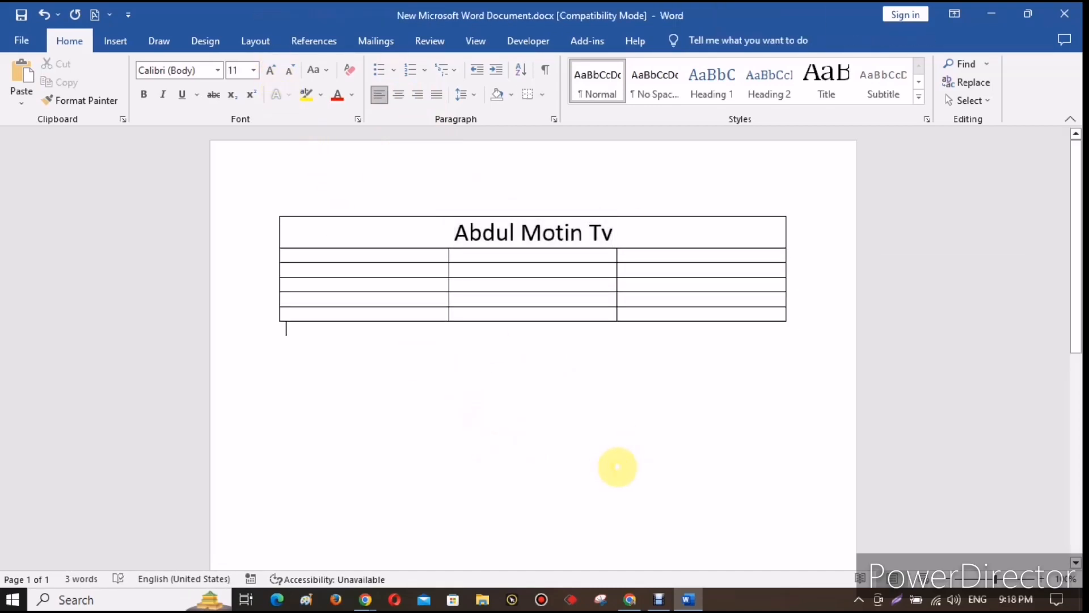
# - Number the five rows below the title from 1 to 5 in the first column
pyautogui.click(377, 256)
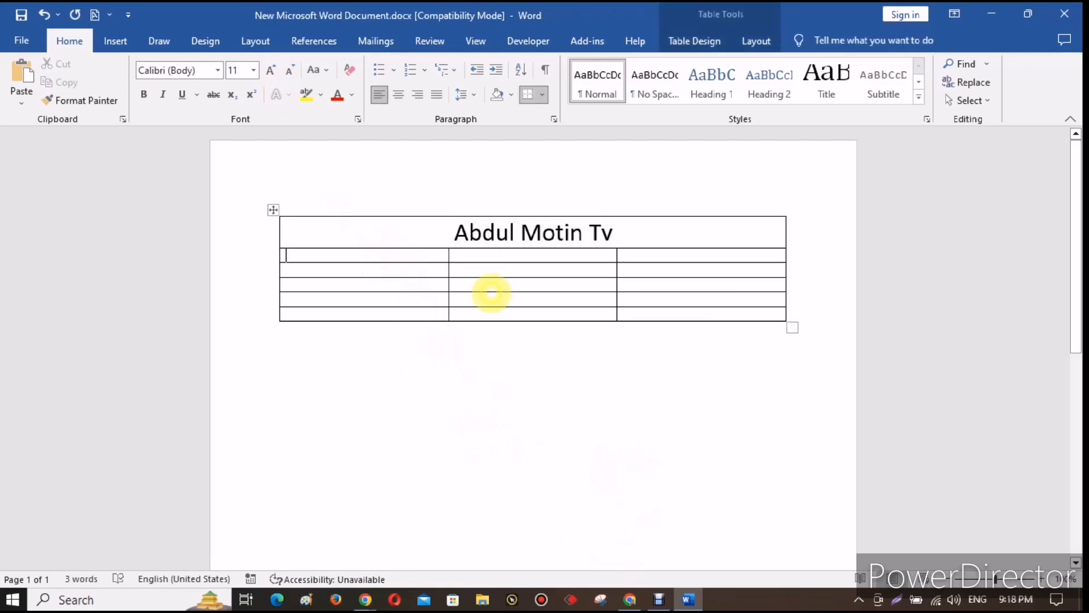
pyautogui.write('1')
pyautogui.press('Down')
pyautogui.write('2')
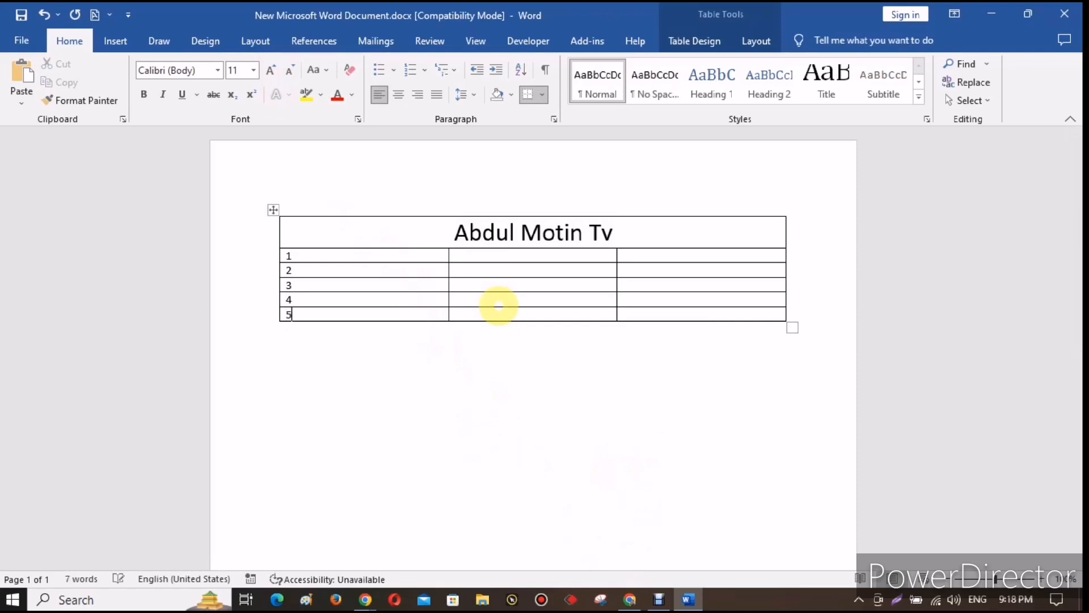
pyautogui.click(455, 414)
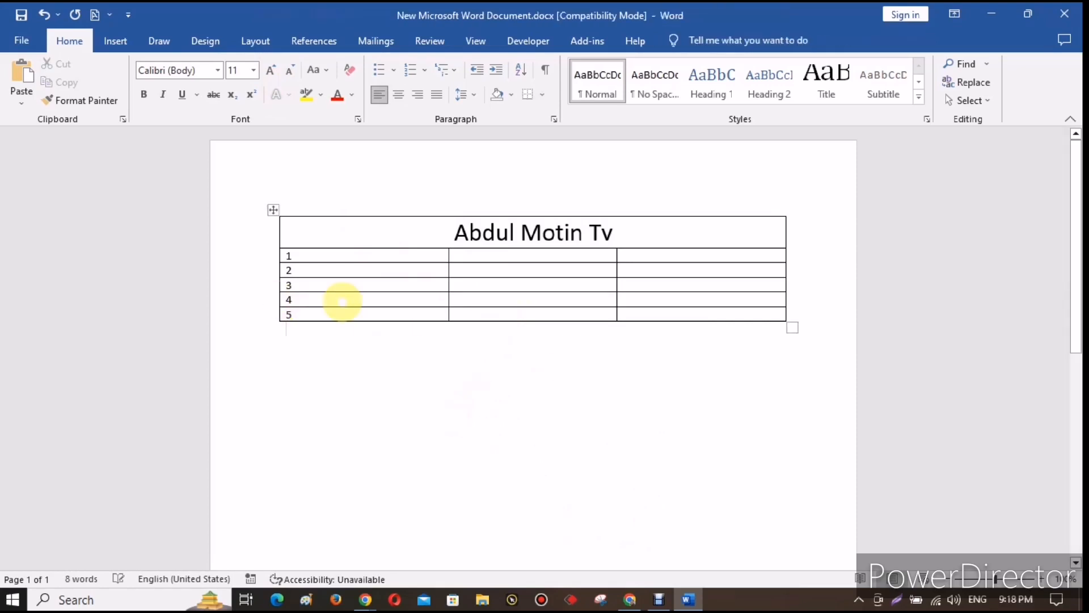
# - Fill the second column beside numbers 1 to 5 with the left-aligned letters A, B, c, D and e
pyautogui.click(496, 242)
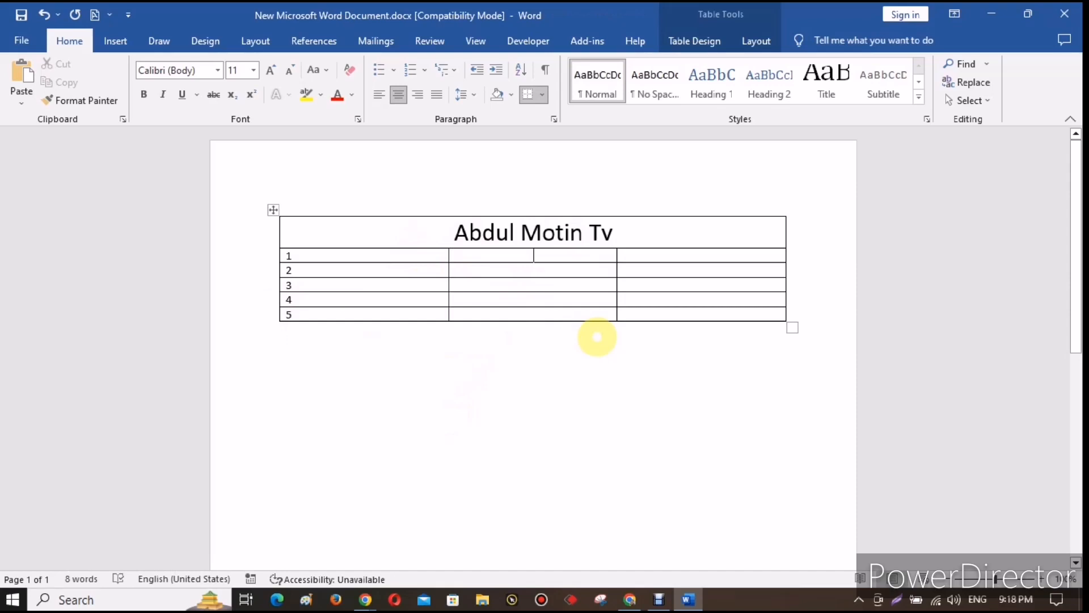
pyautogui.press('Down')
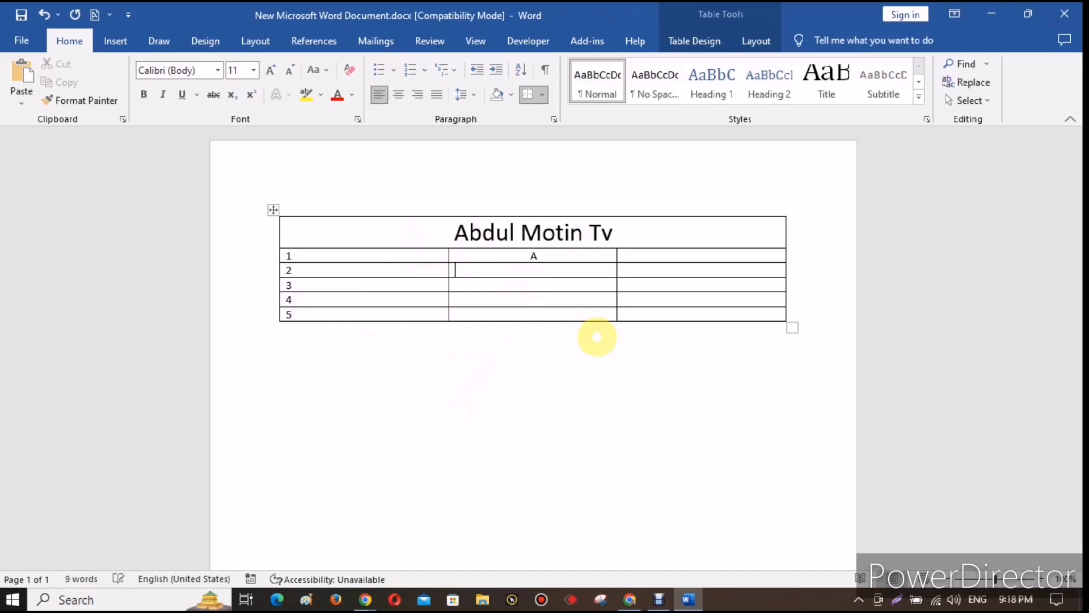
pyautogui.press('Down')
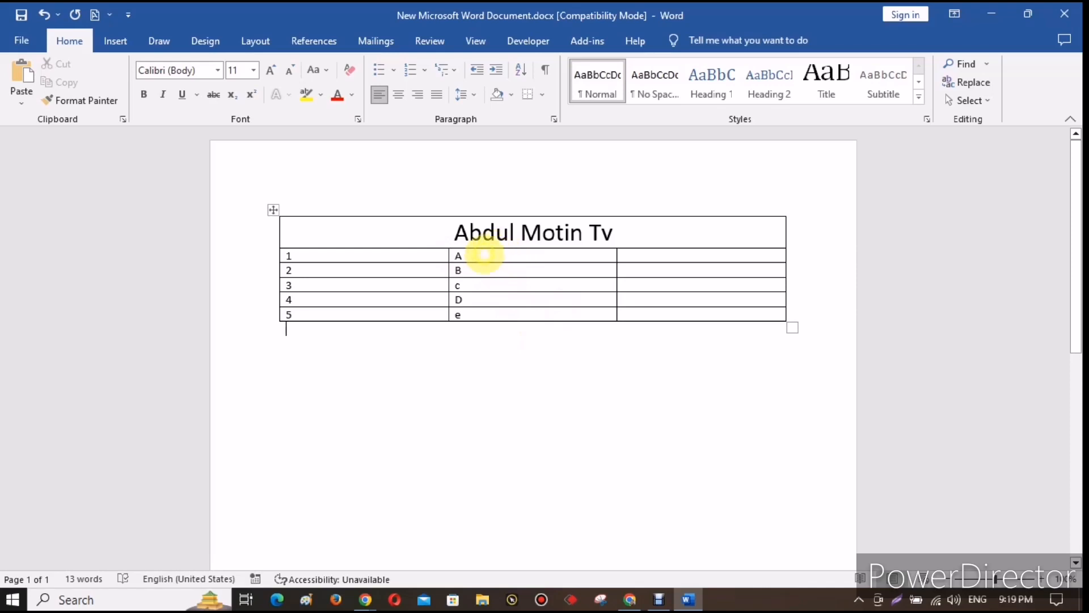
pyautogui.click(477, 258)
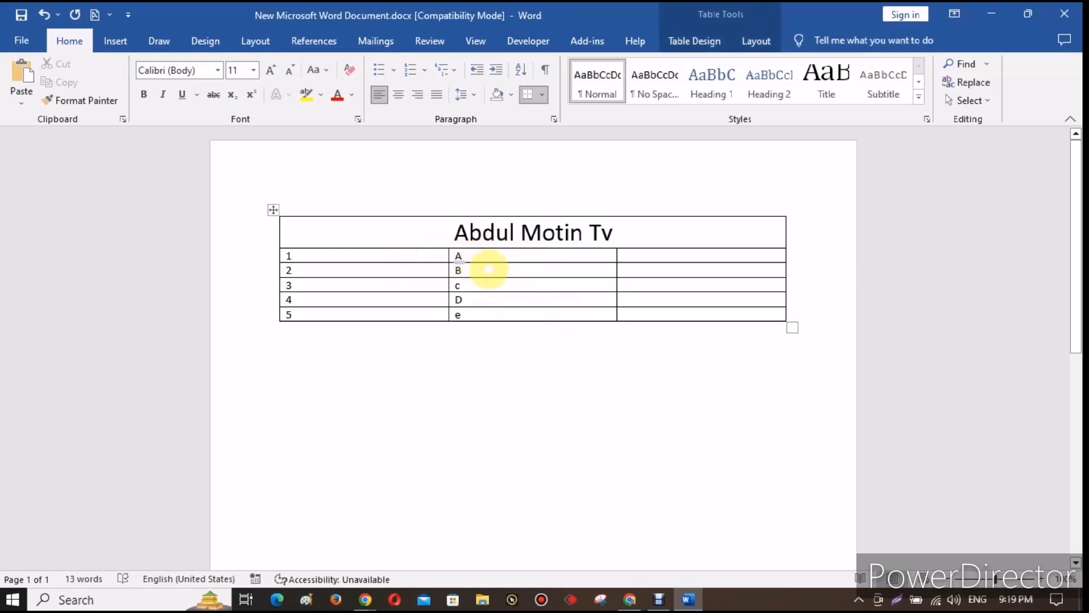
# - Place the cursor in the third column beside A, then make sure Developer is enabled in the ribbon customization and accept the options
pyautogui.click(655, 256)
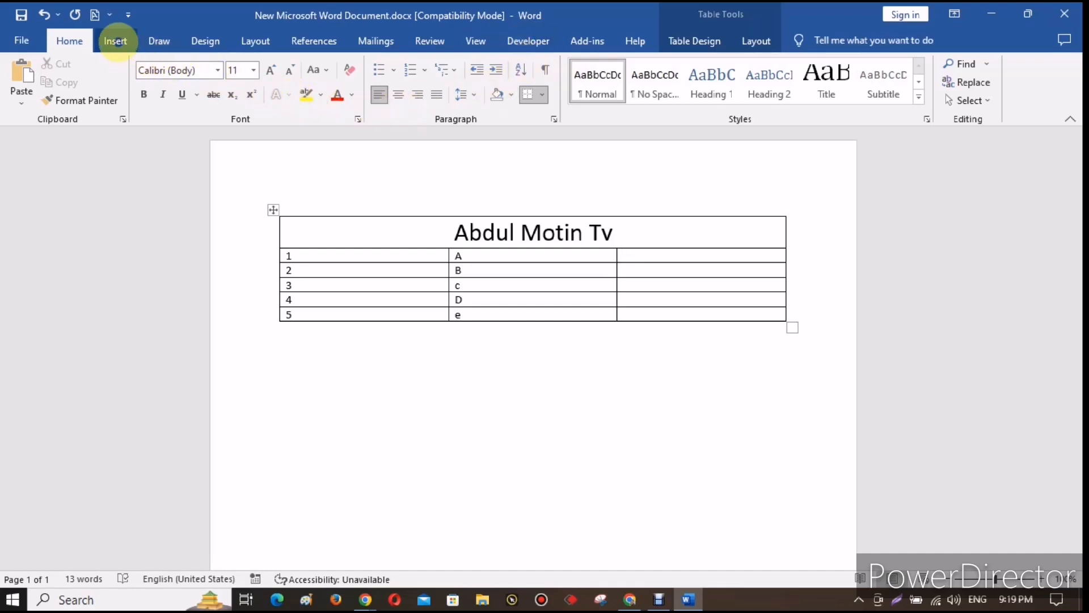
pyautogui.click(108, 39)
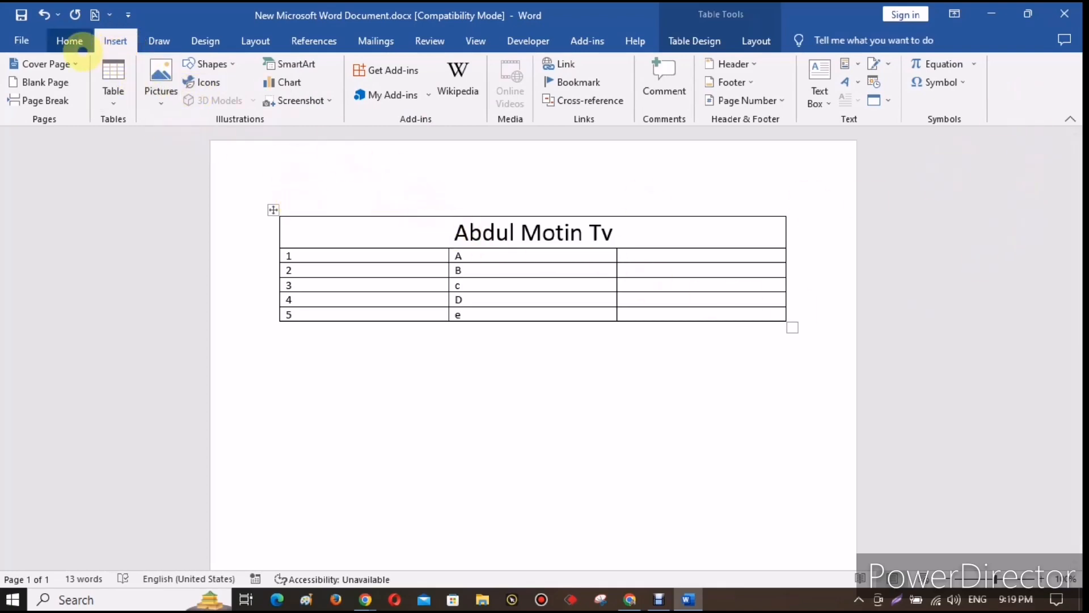
pyautogui.click(69, 40)
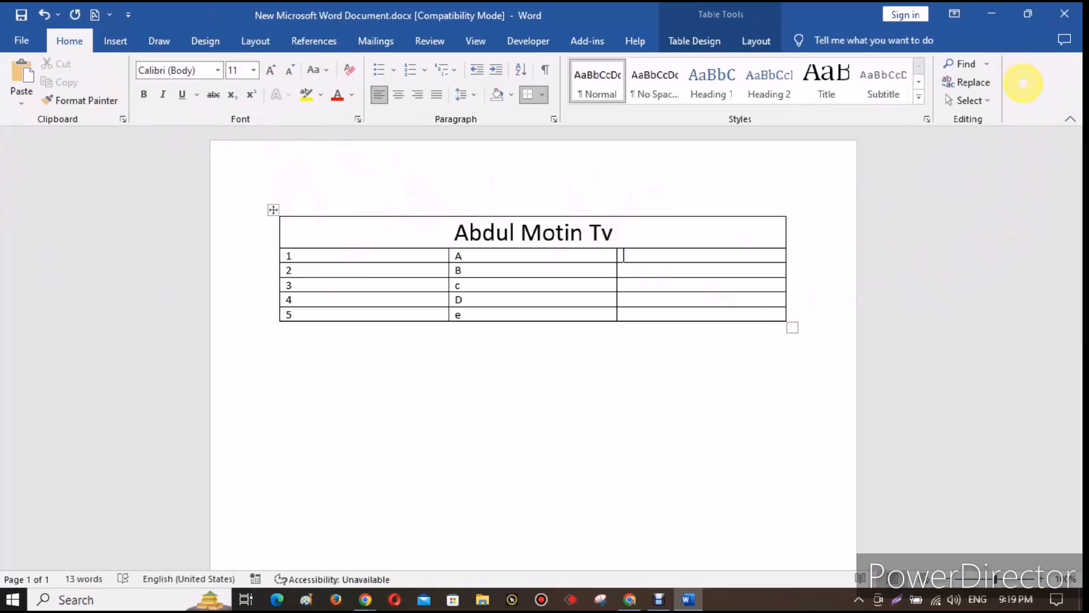
pyautogui.rightClick(1023, 83)
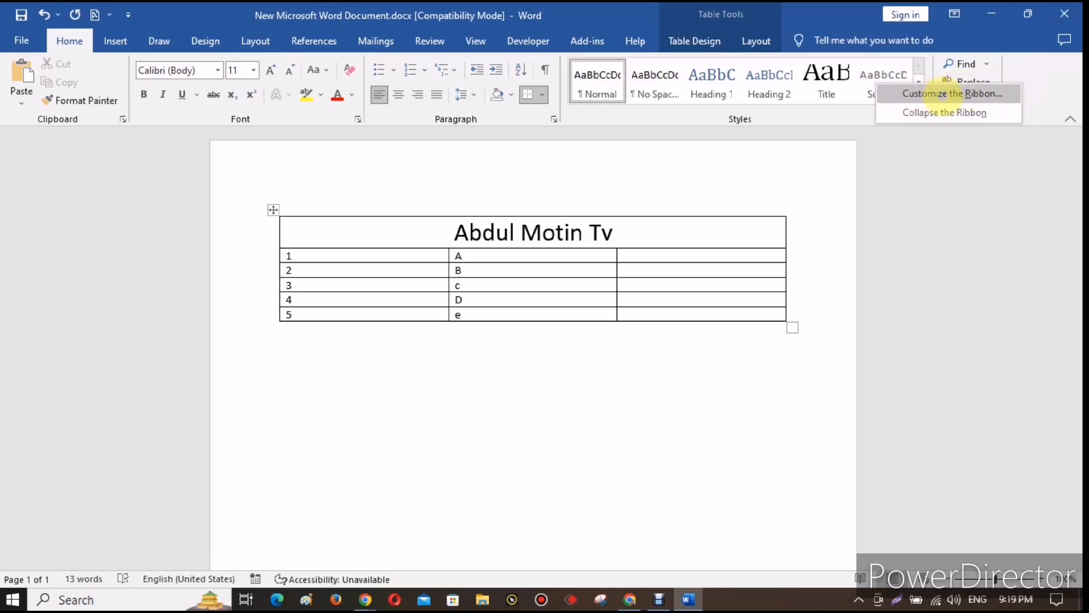
pyautogui.click(953, 94)
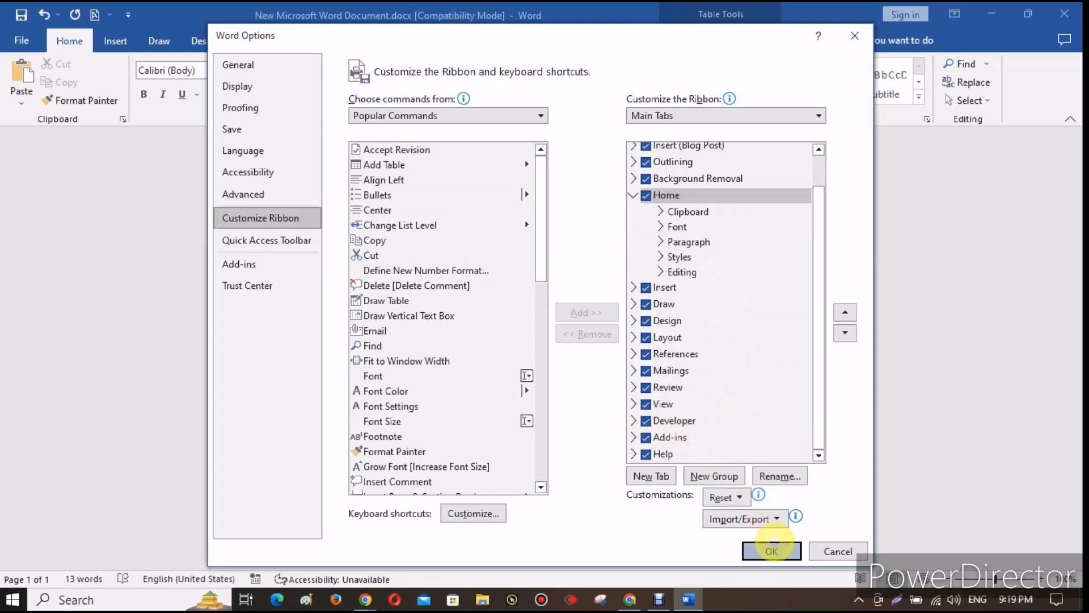
pyautogui.click(771, 550)
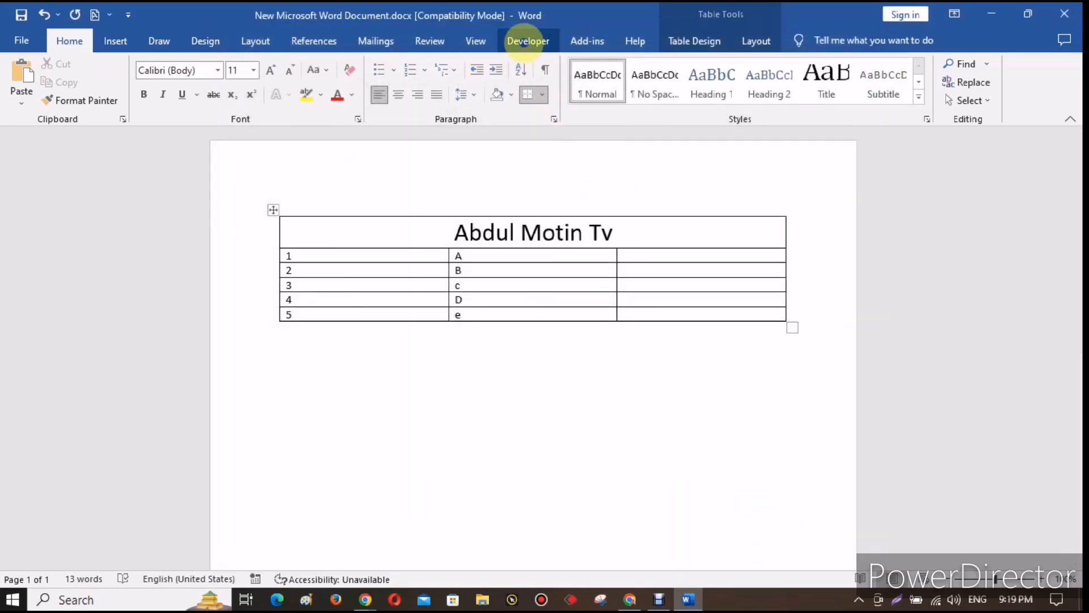
# - Insert a drop-down list content control in the third-column cell beside A and open its list
pyautogui.click(527, 40)
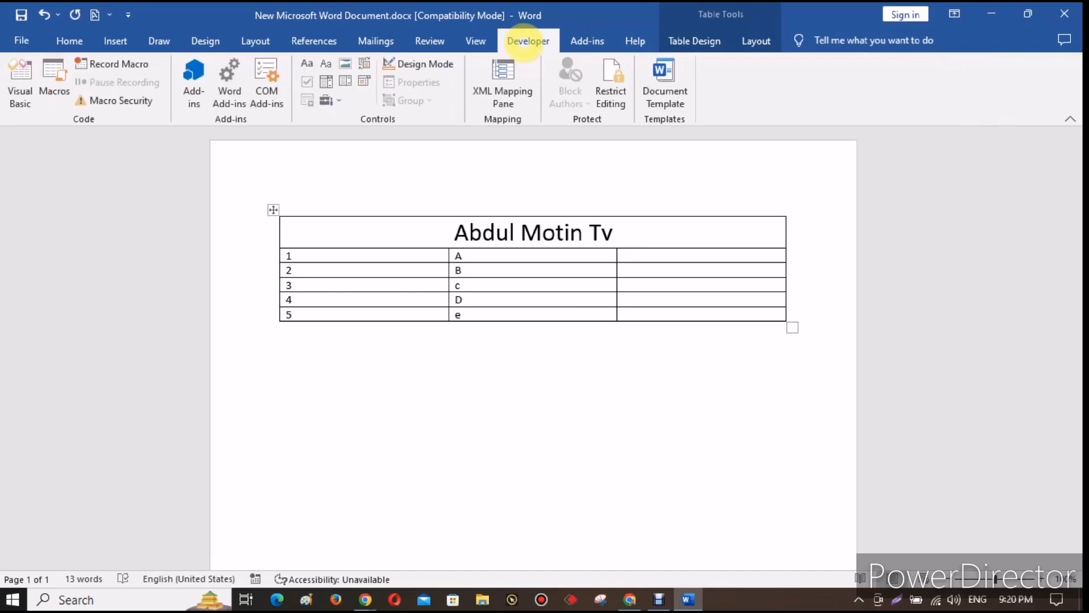
pyautogui.click(628, 257)
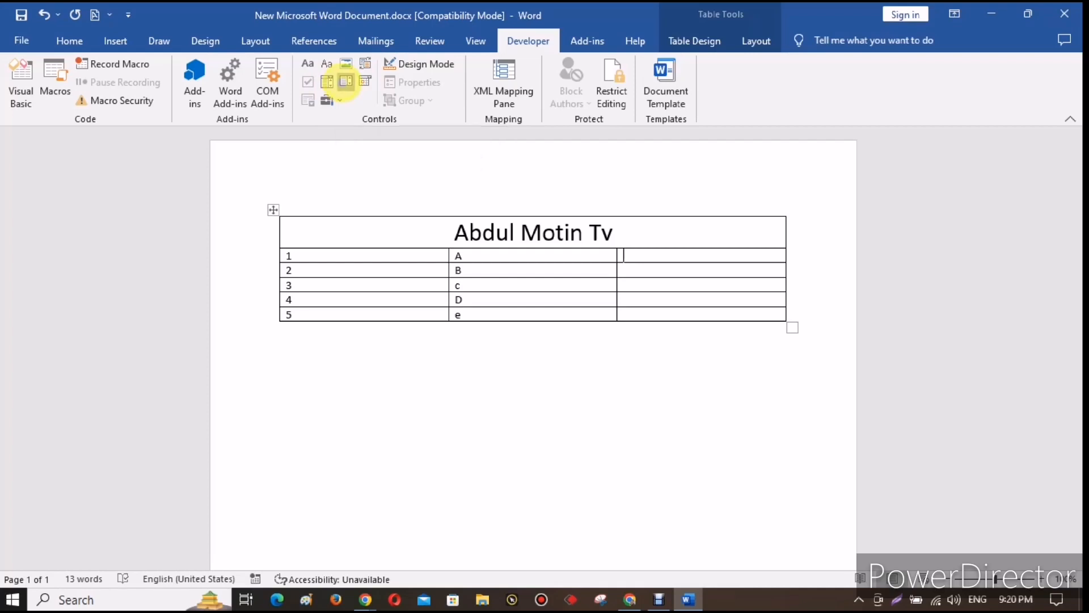
pyautogui.click(346, 81)
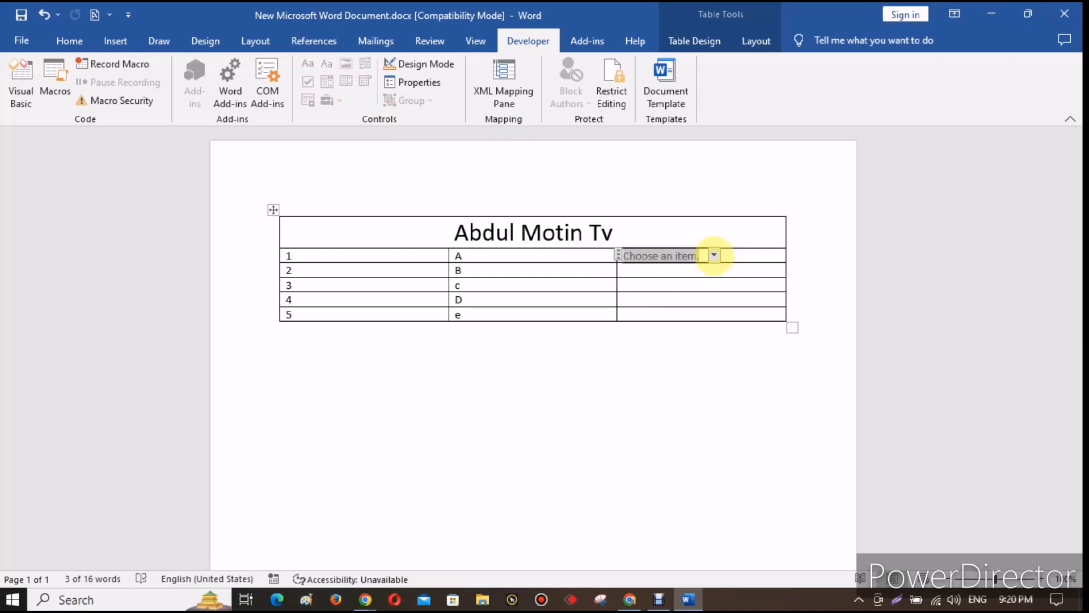
pyautogui.click(714, 254)
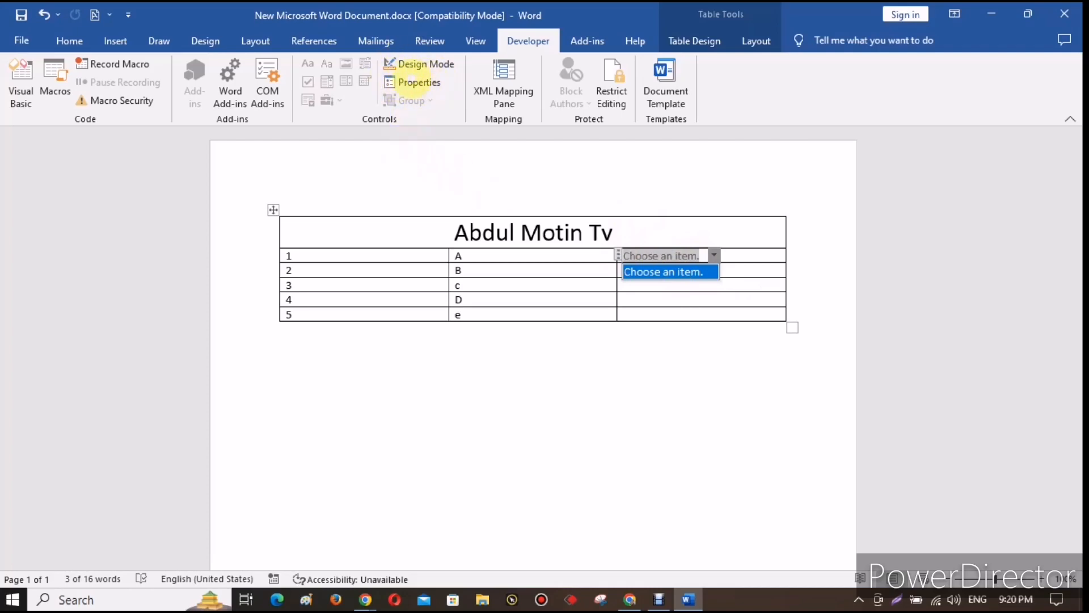
# - Add the choices Agm and dgm to the properties of the drop-down list beside A
pyautogui.click(418, 82)
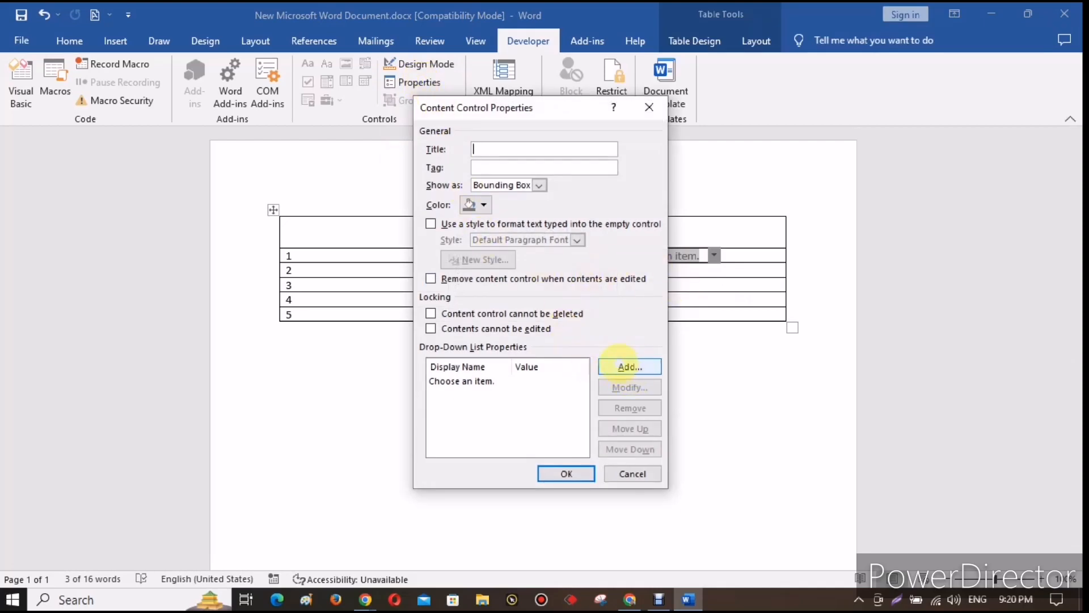
pyautogui.click(627, 367)
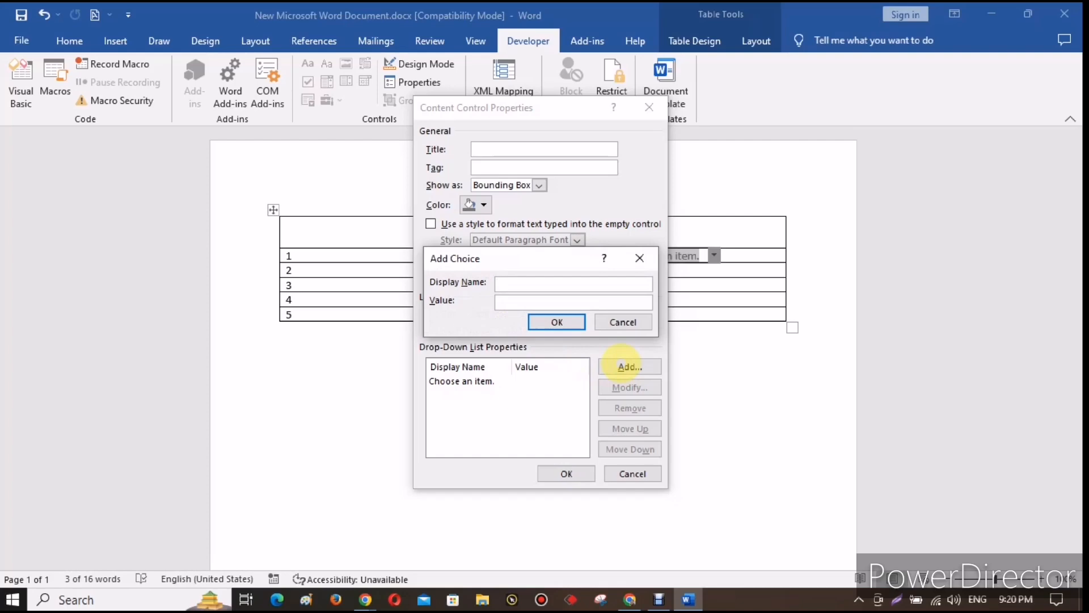
pyautogui.write('Agm')
pyautogui.click(557, 323)
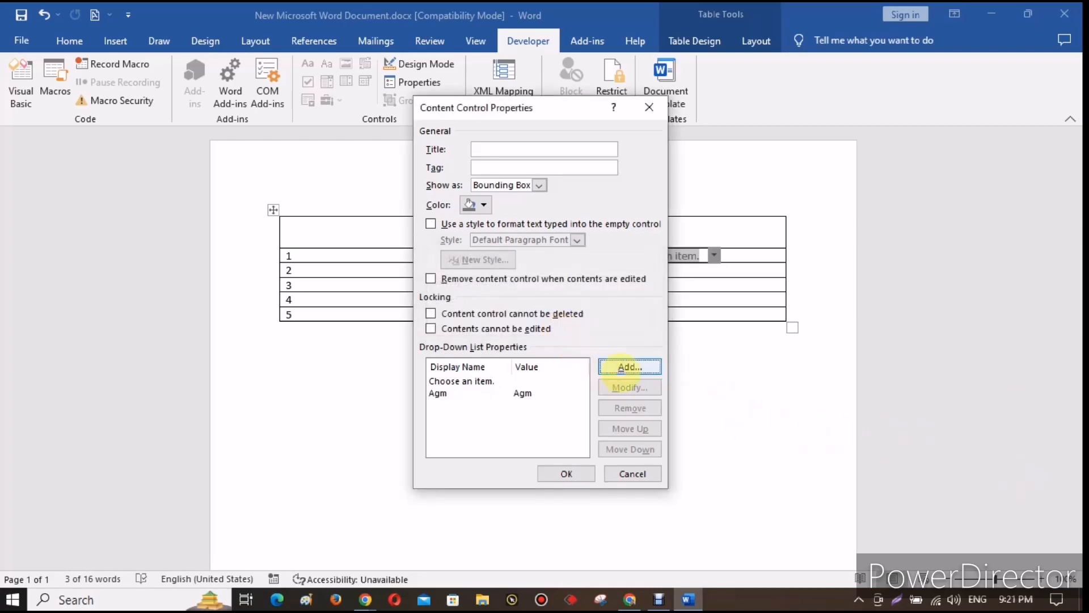
pyautogui.click(629, 366)
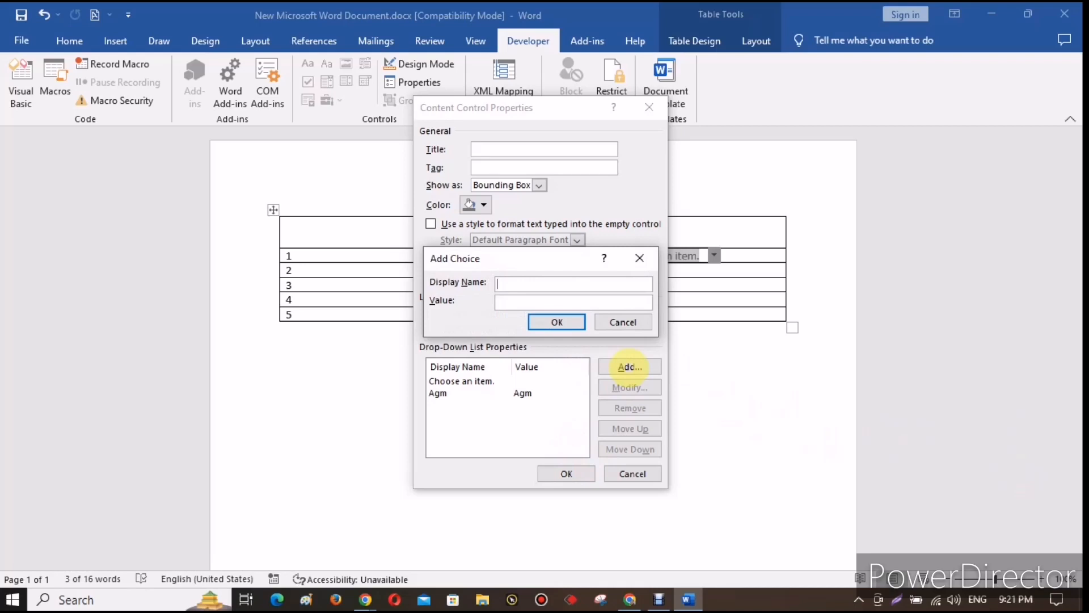
pyautogui.write('dgm')
pyautogui.click(566, 322)
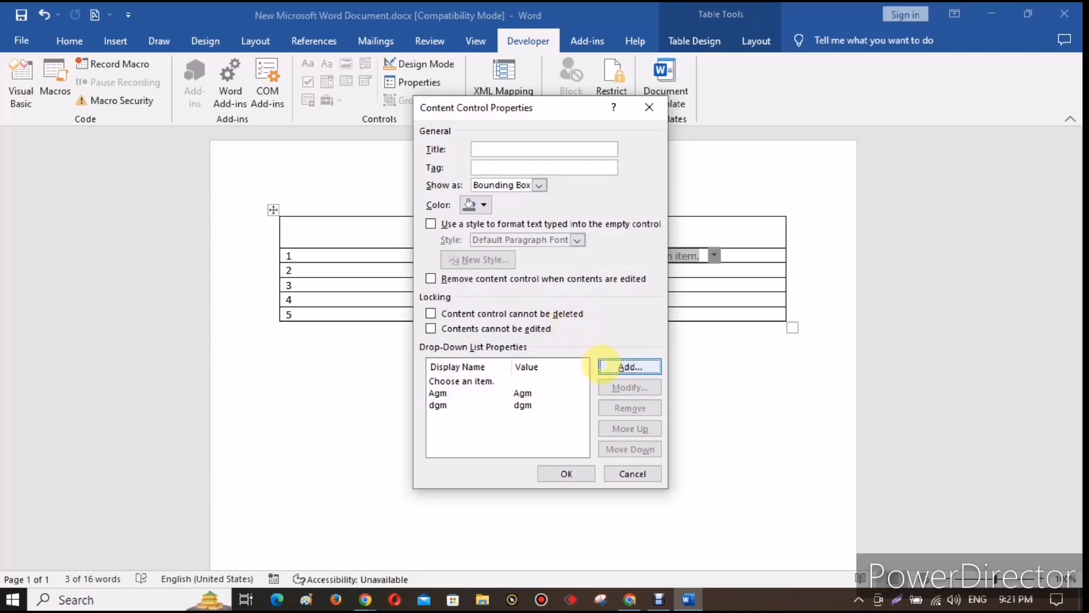
# - Add the choices Bm and abm to the same drop-down list, accept its properties and check the list of choices
pyautogui.click(608, 367)
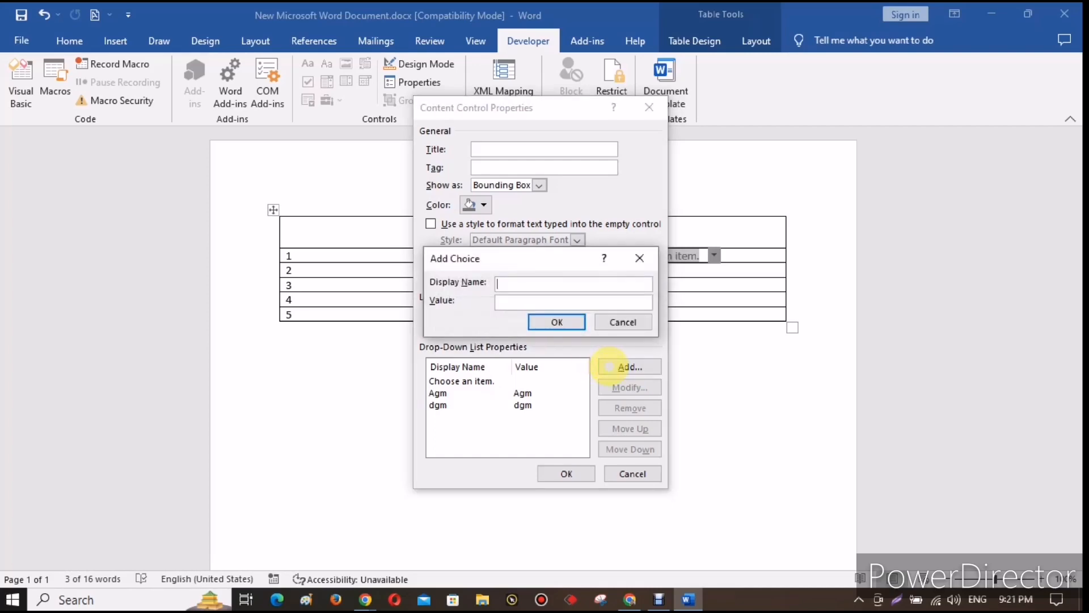
pyautogui.write('M')
pyautogui.press('BackSpace')
pyautogui.write('Bm')
pyautogui.click(557, 321)
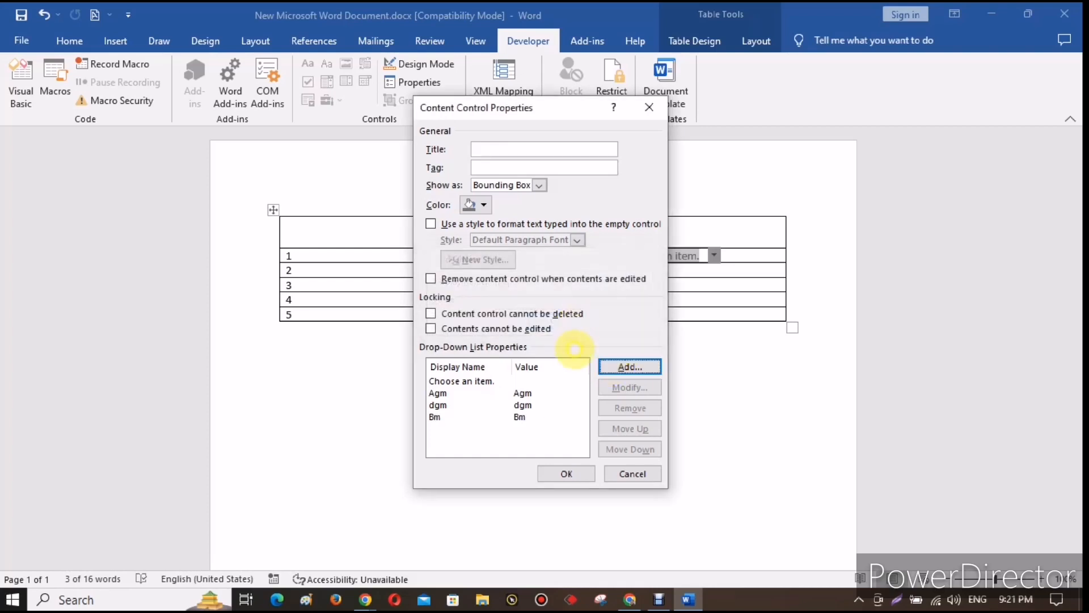
pyautogui.click(622, 365)
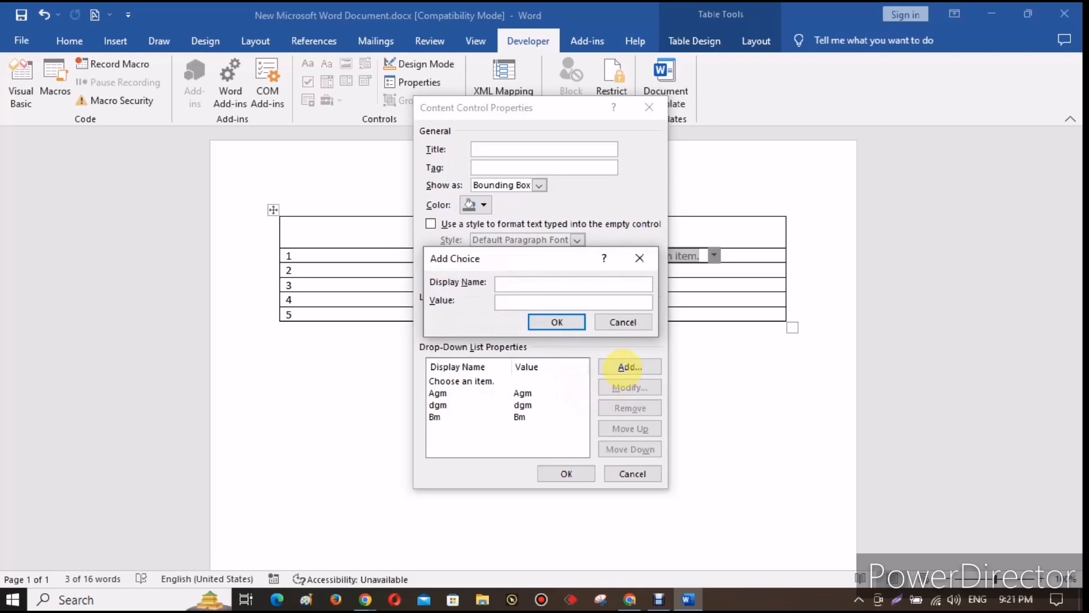
pyautogui.write('ab0')
pyautogui.click(557, 322)
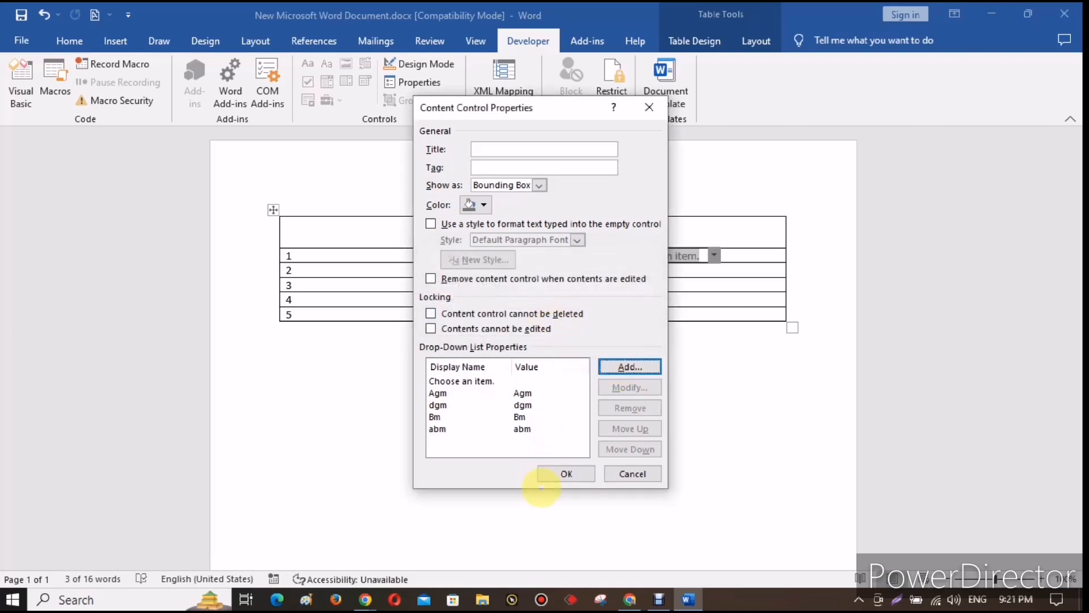
pyautogui.click(564, 473)
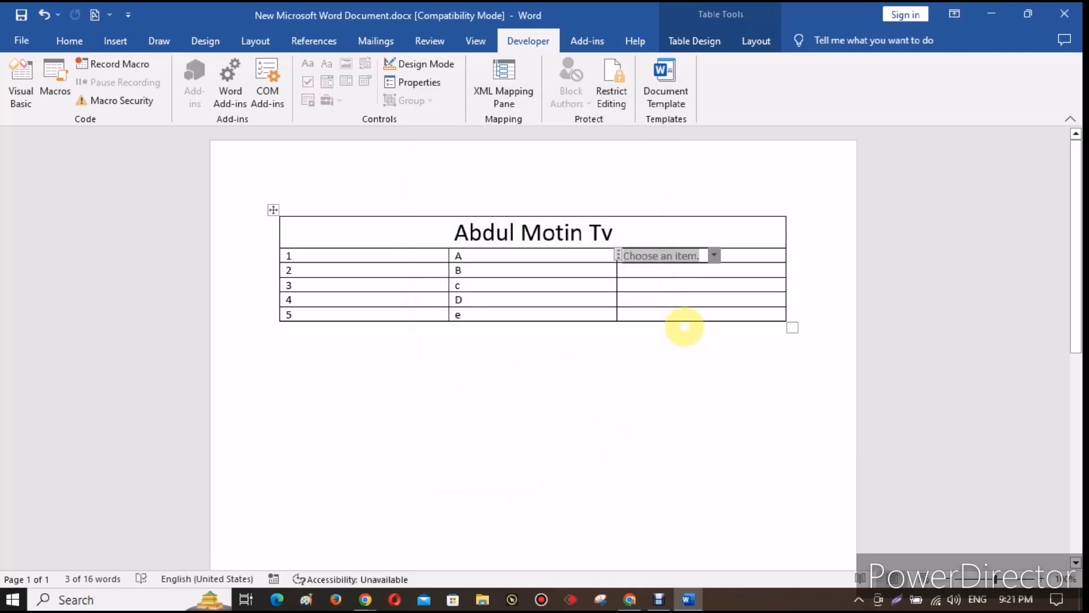
pyautogui.click(714, 255)
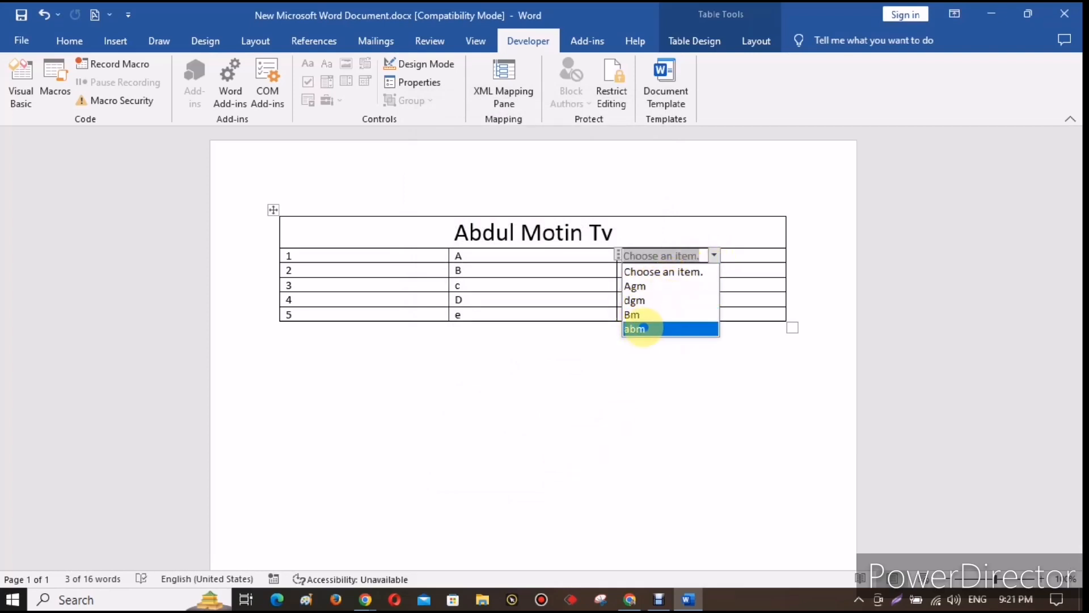
pyautogui.click(609, 373)
# - Insert a combo box content control in the third-column cell beside B and open its list
pyautogui.click(647, 273)
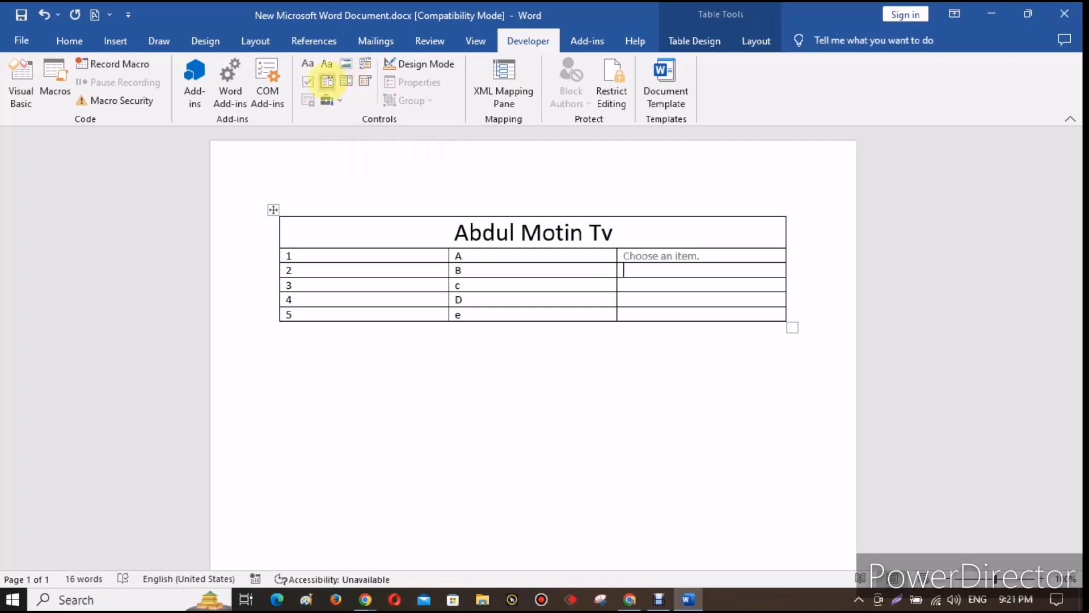
pyautogui.click(328, 82)
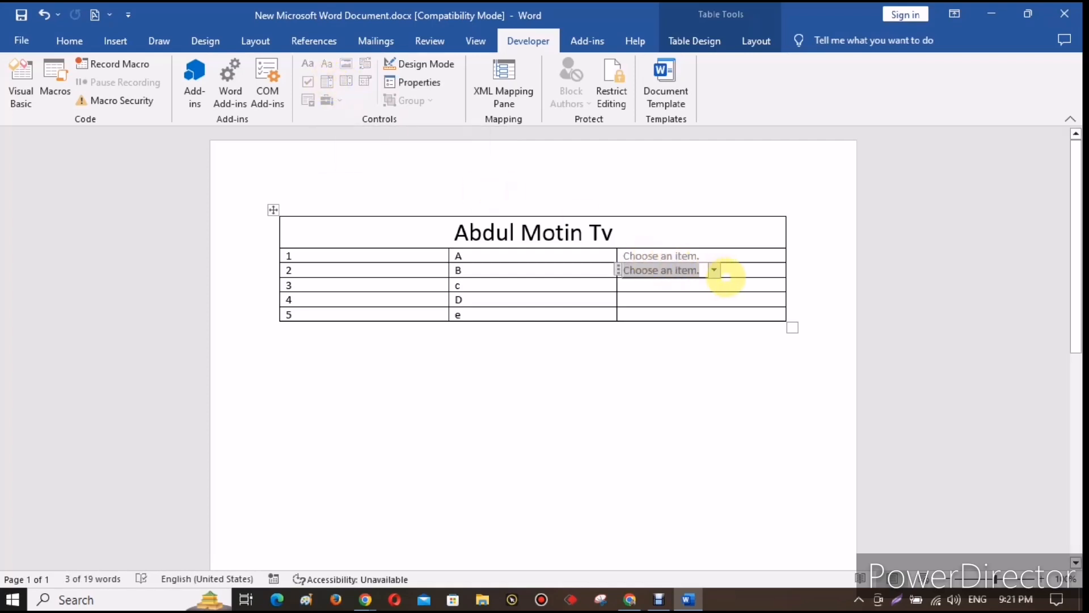
pyautogui.click(716, 270)
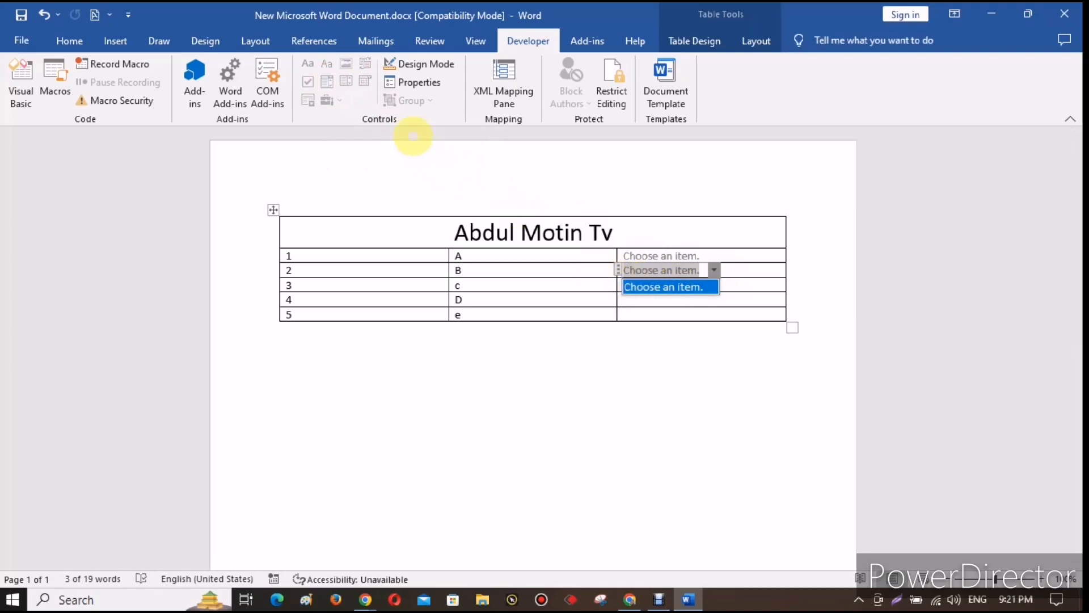
# - Add the choices a, b and c to the combo box beside B and accept its properties
pyautogui.click(414, 82)
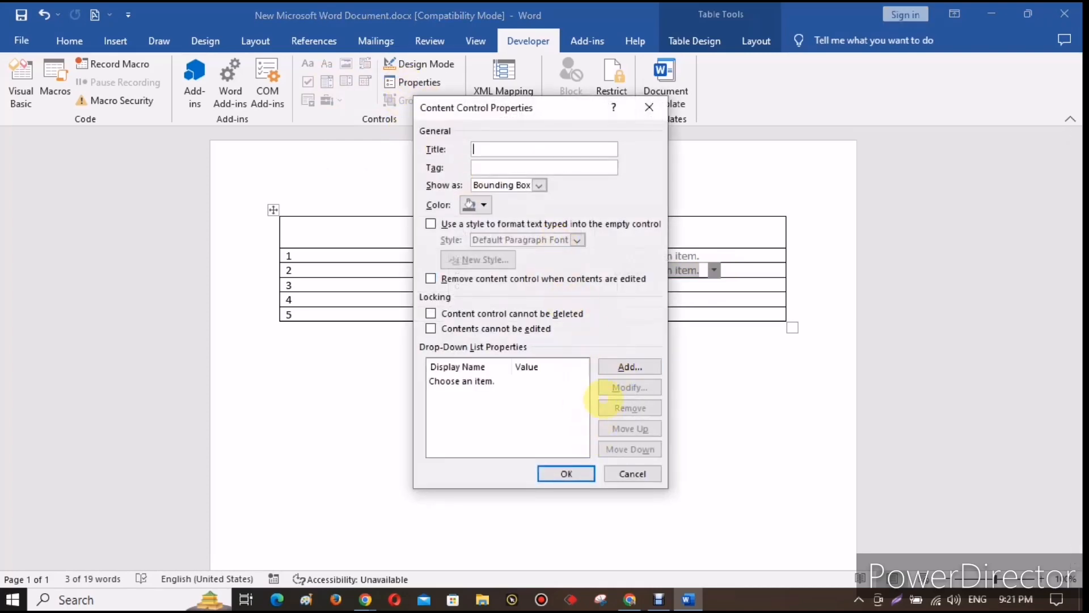
pyautogui.click(629, 366)
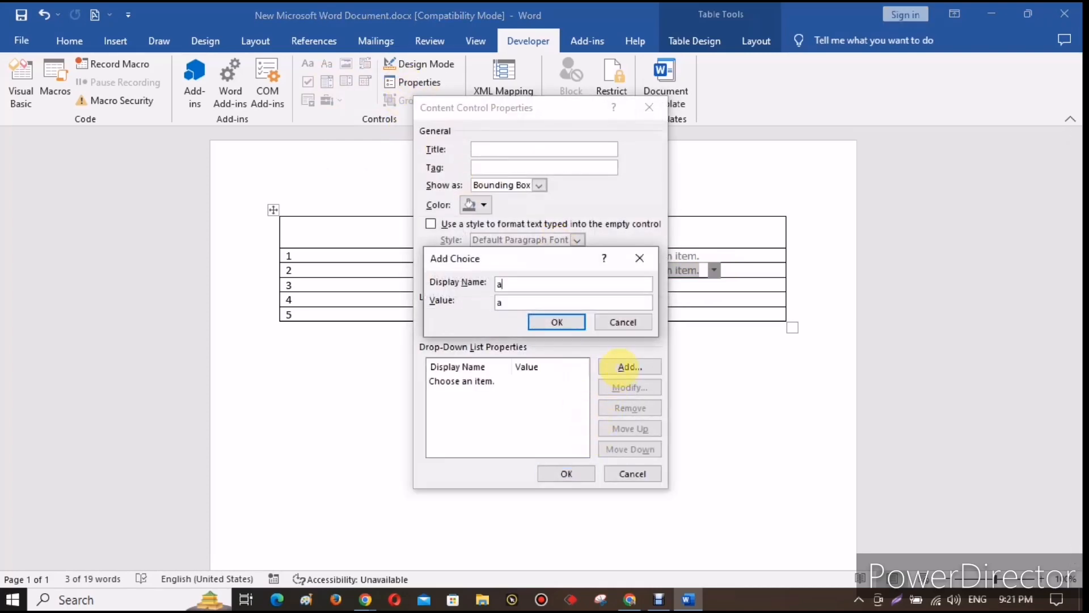
pyautogui.press('Return')
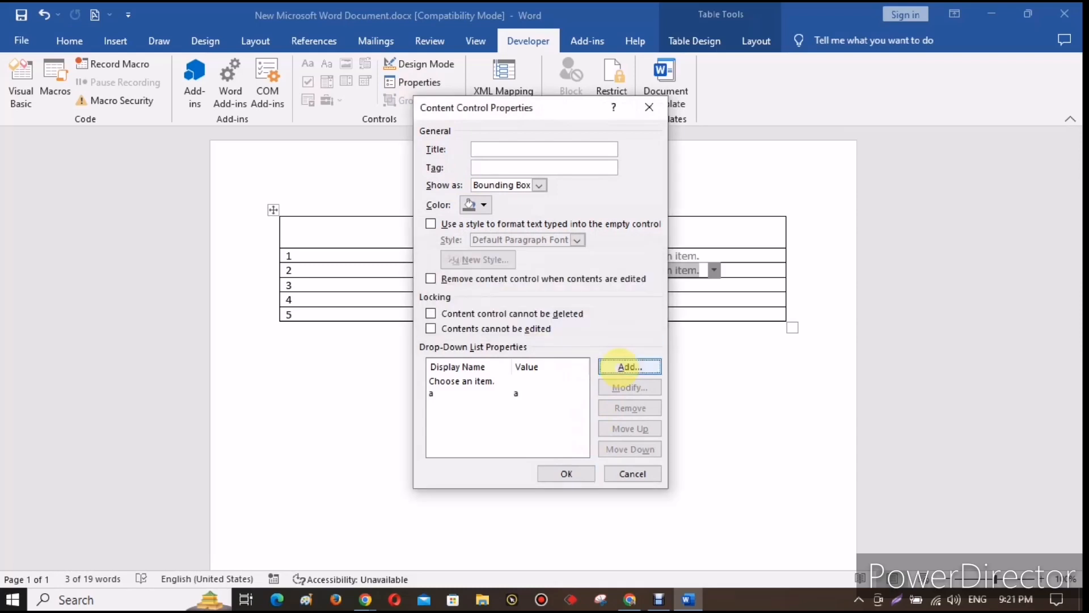
pyautogui.click(629, 367)
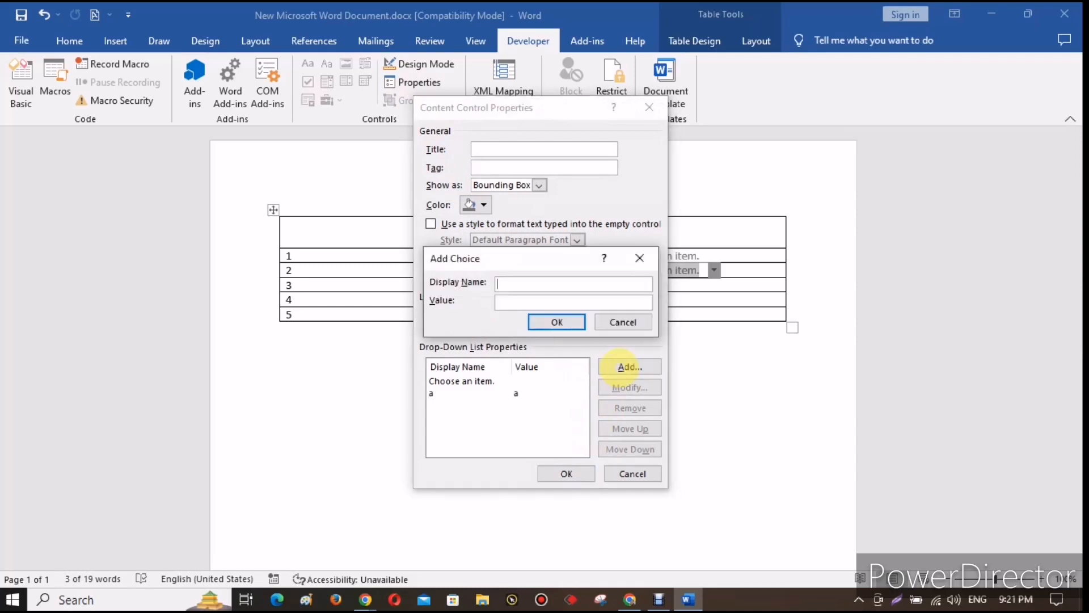
pyautogui.press('Return')
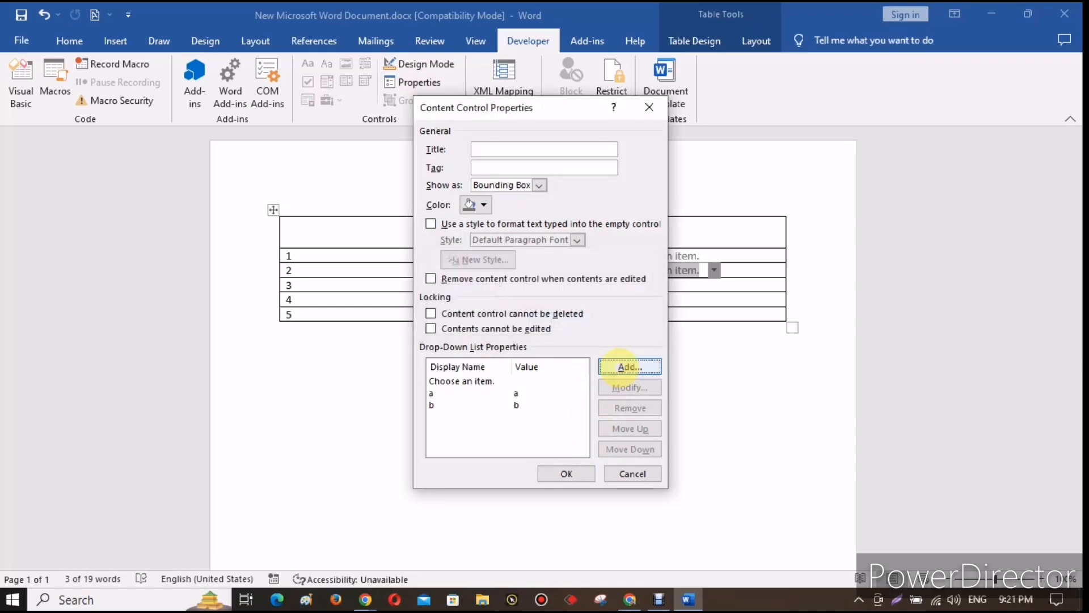
pyautogui.click(628, 367)
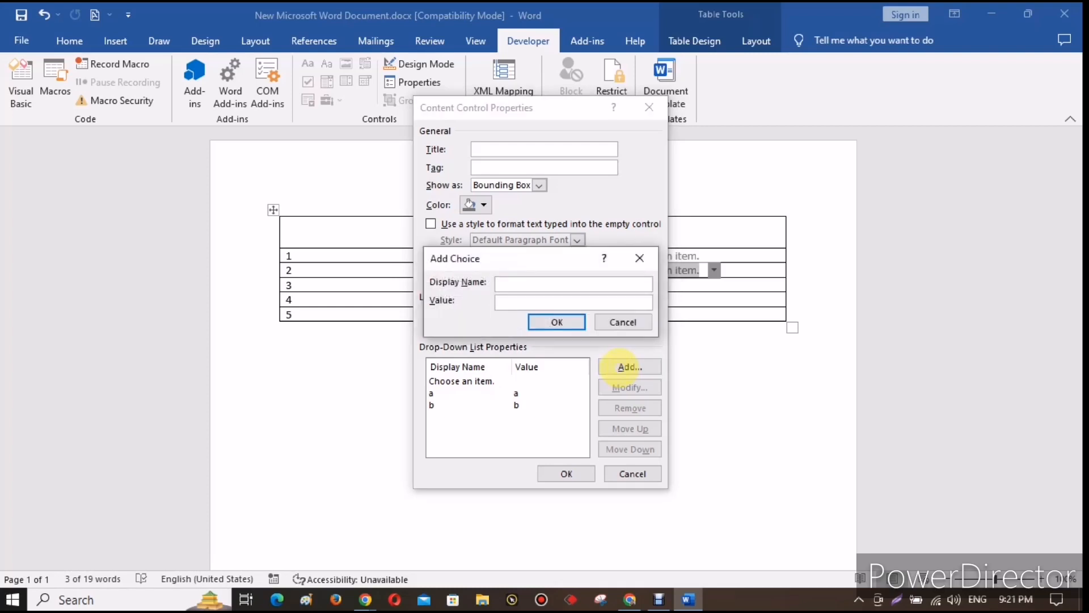
pyautogui.press('Return')
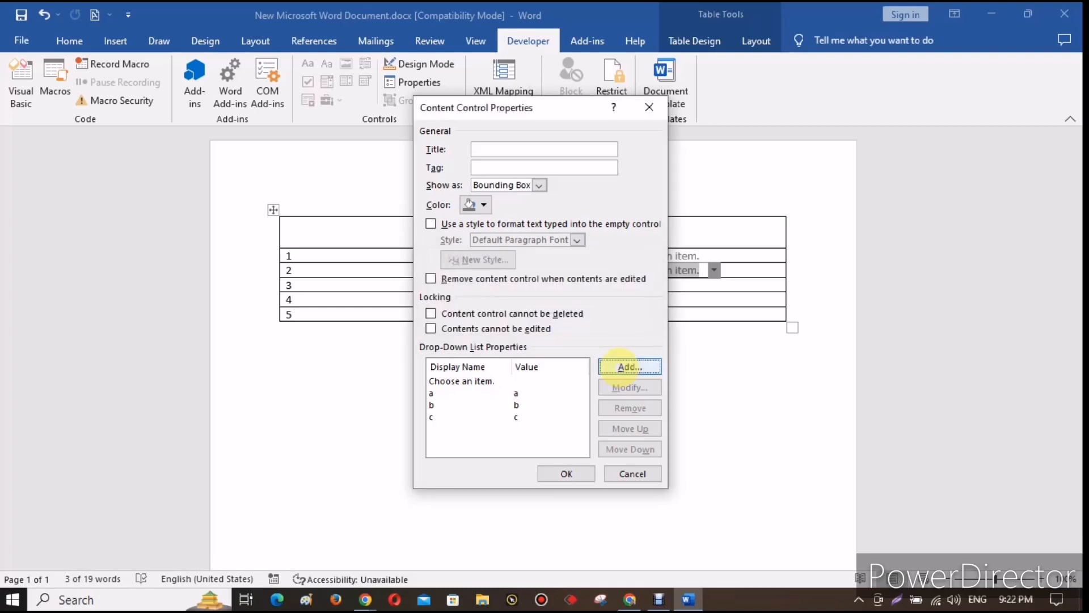
pyautogui.click(566, 473)
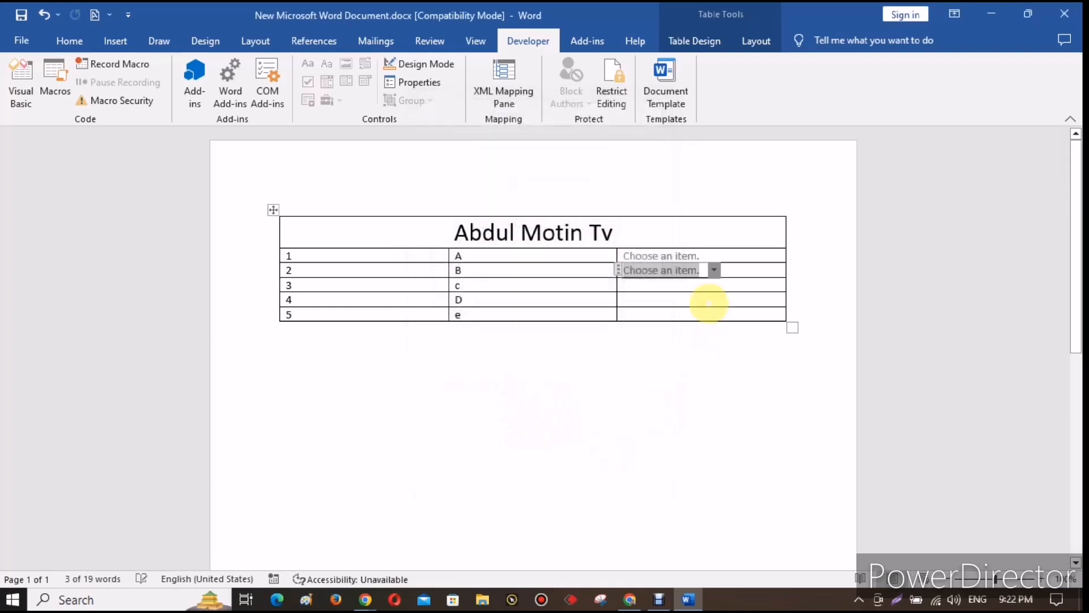
# - Examine the choices offered by the combo box beside B and the drop-down list beside A
pyautogui.click(714, 270)
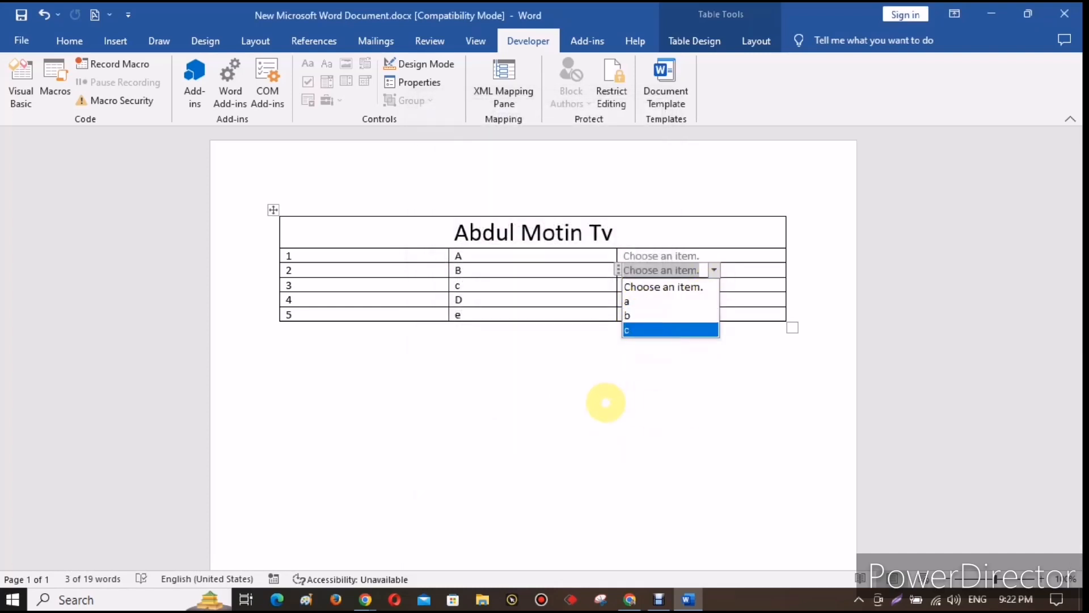
pyautogui.click(603, 401)
pyautogui.click(636, 410)
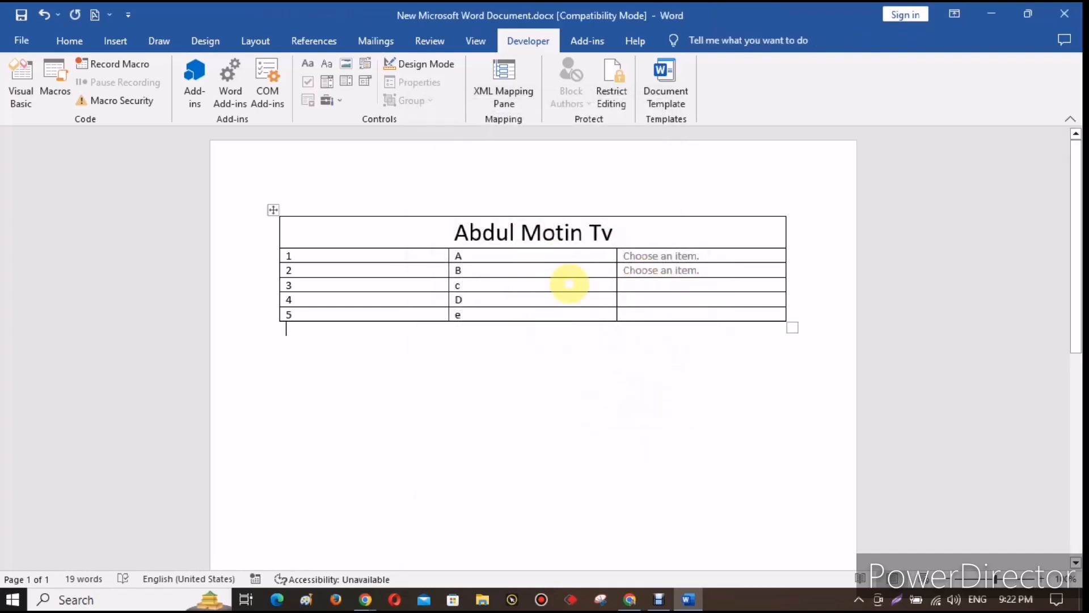
pyautogui.click(674, 257)
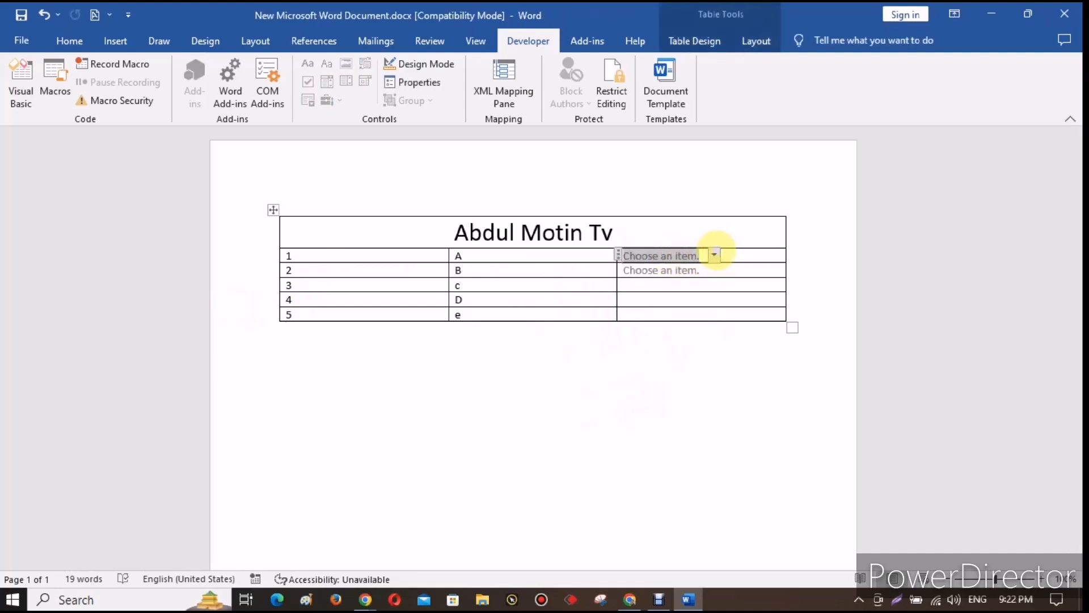
pyautogui.click(714, 255)
pyautogui.click(472, 389)
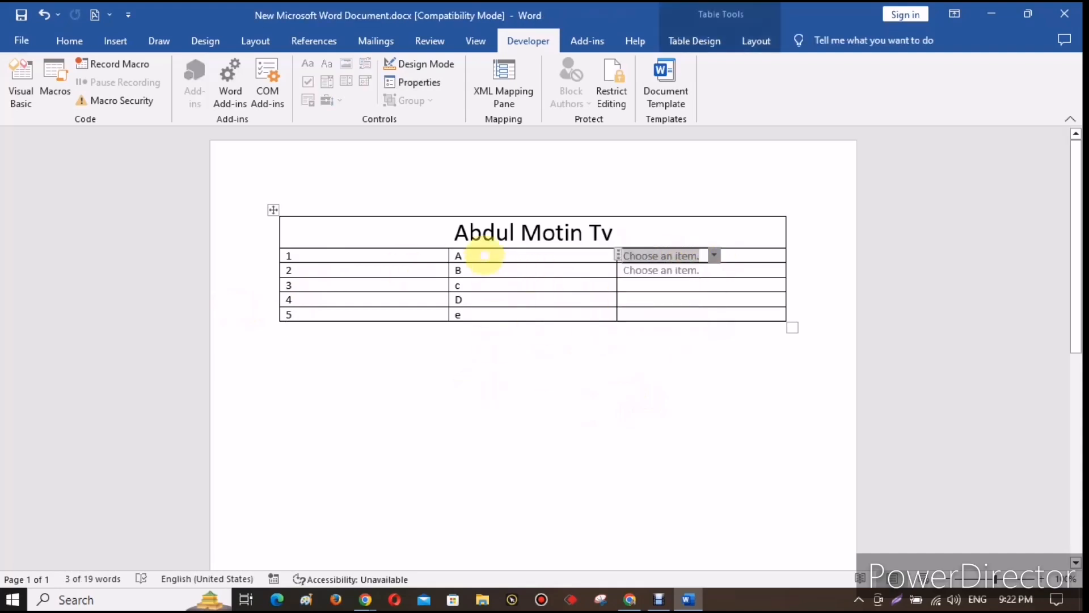